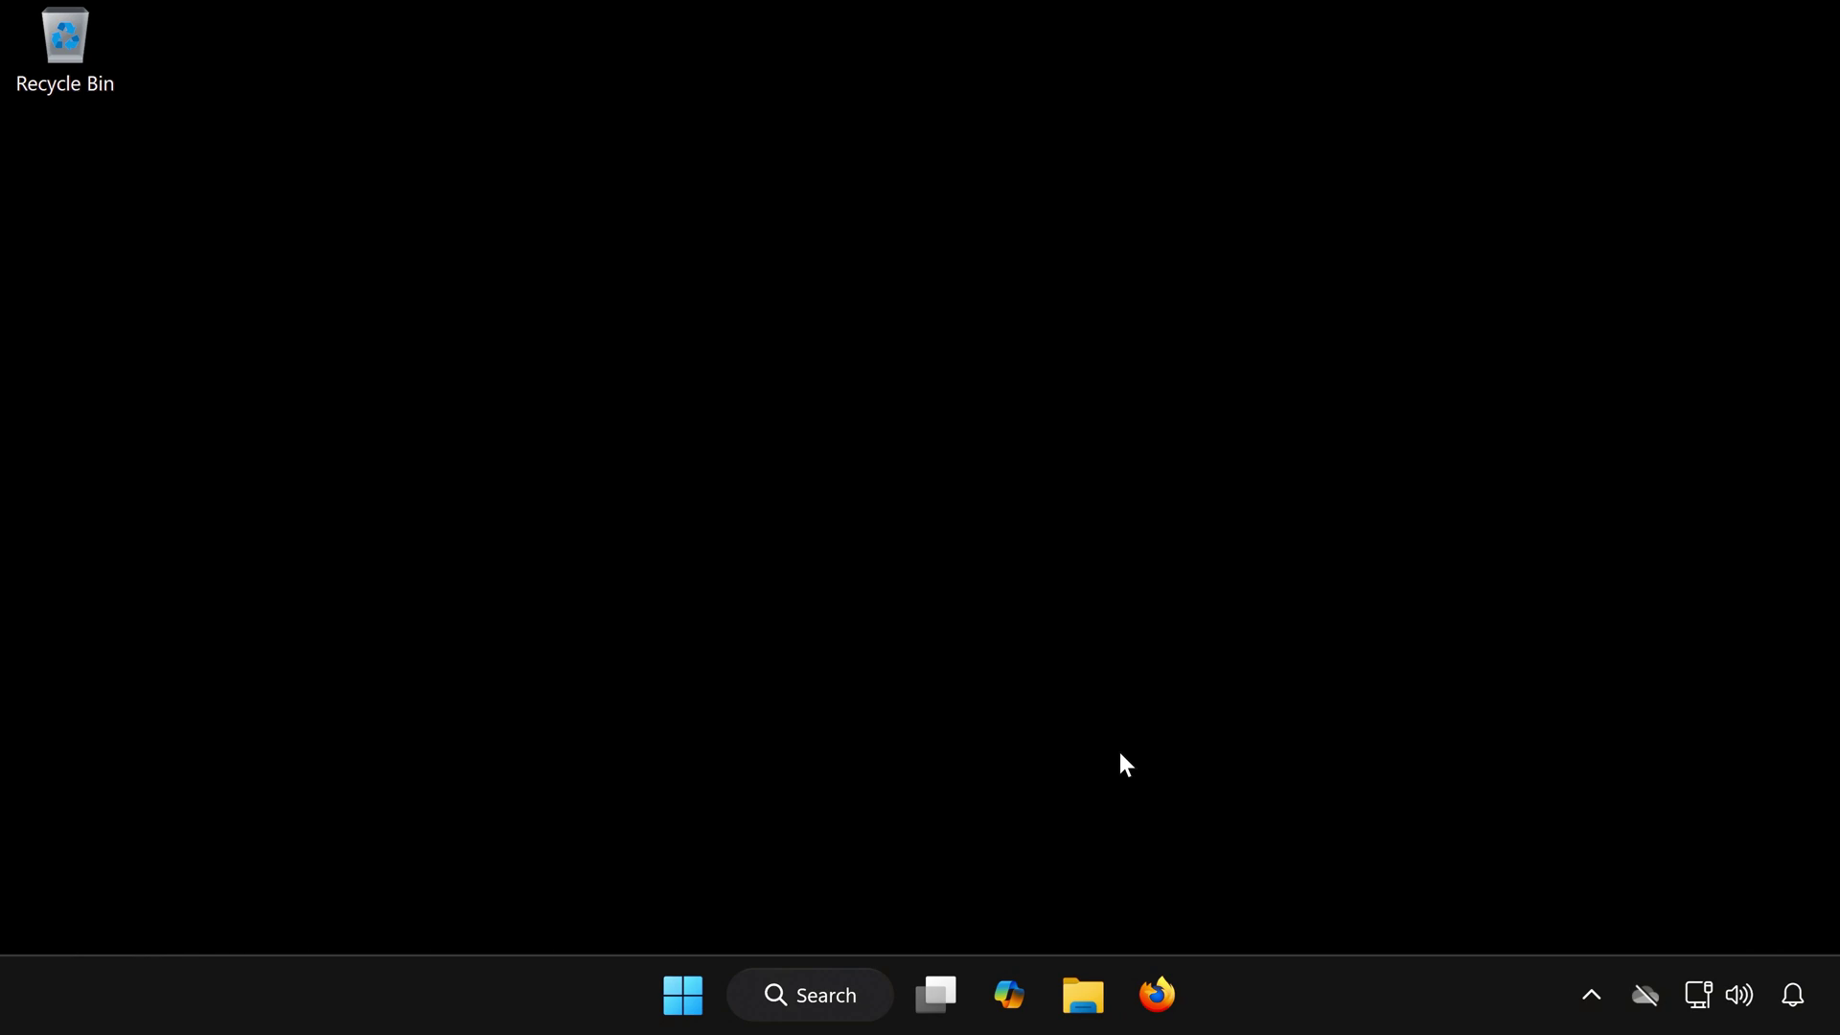
# - Browse from Local Disk (C:) through Users and the user profile into the hidden AppData folder
pyautogui.click(1088, 1019)
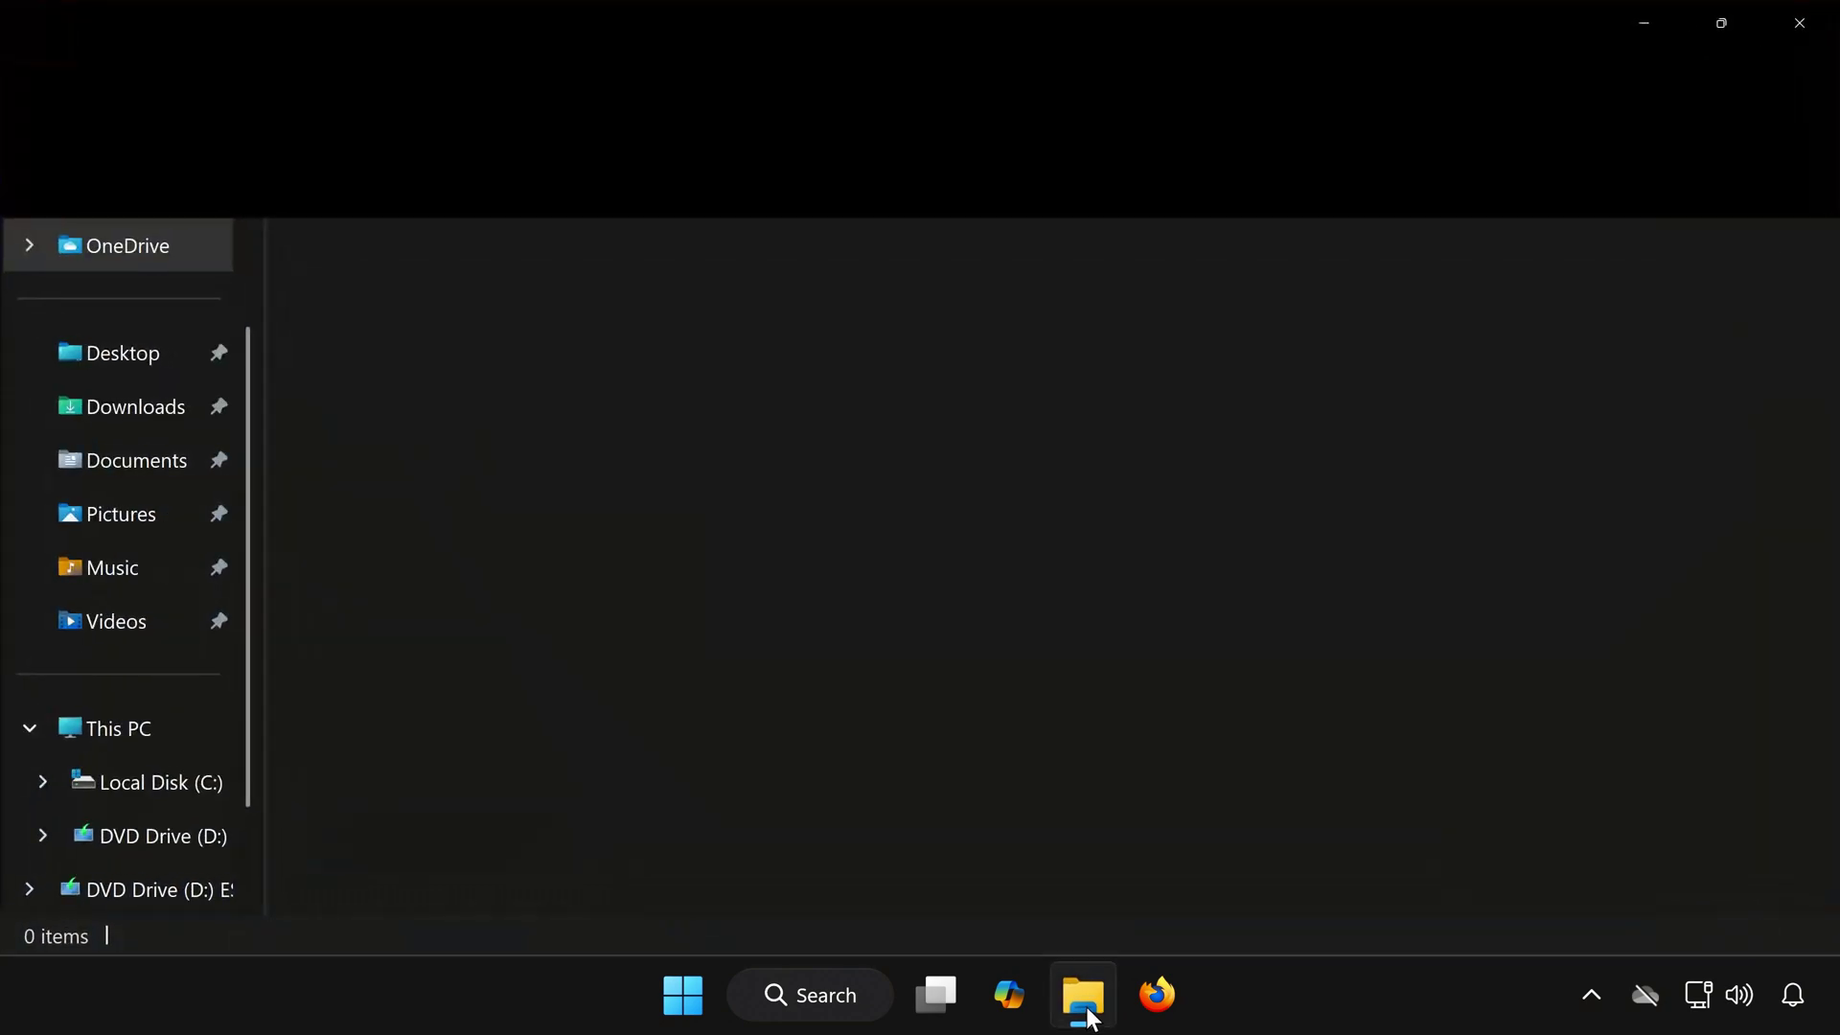
pyautogui.click(140, 790)
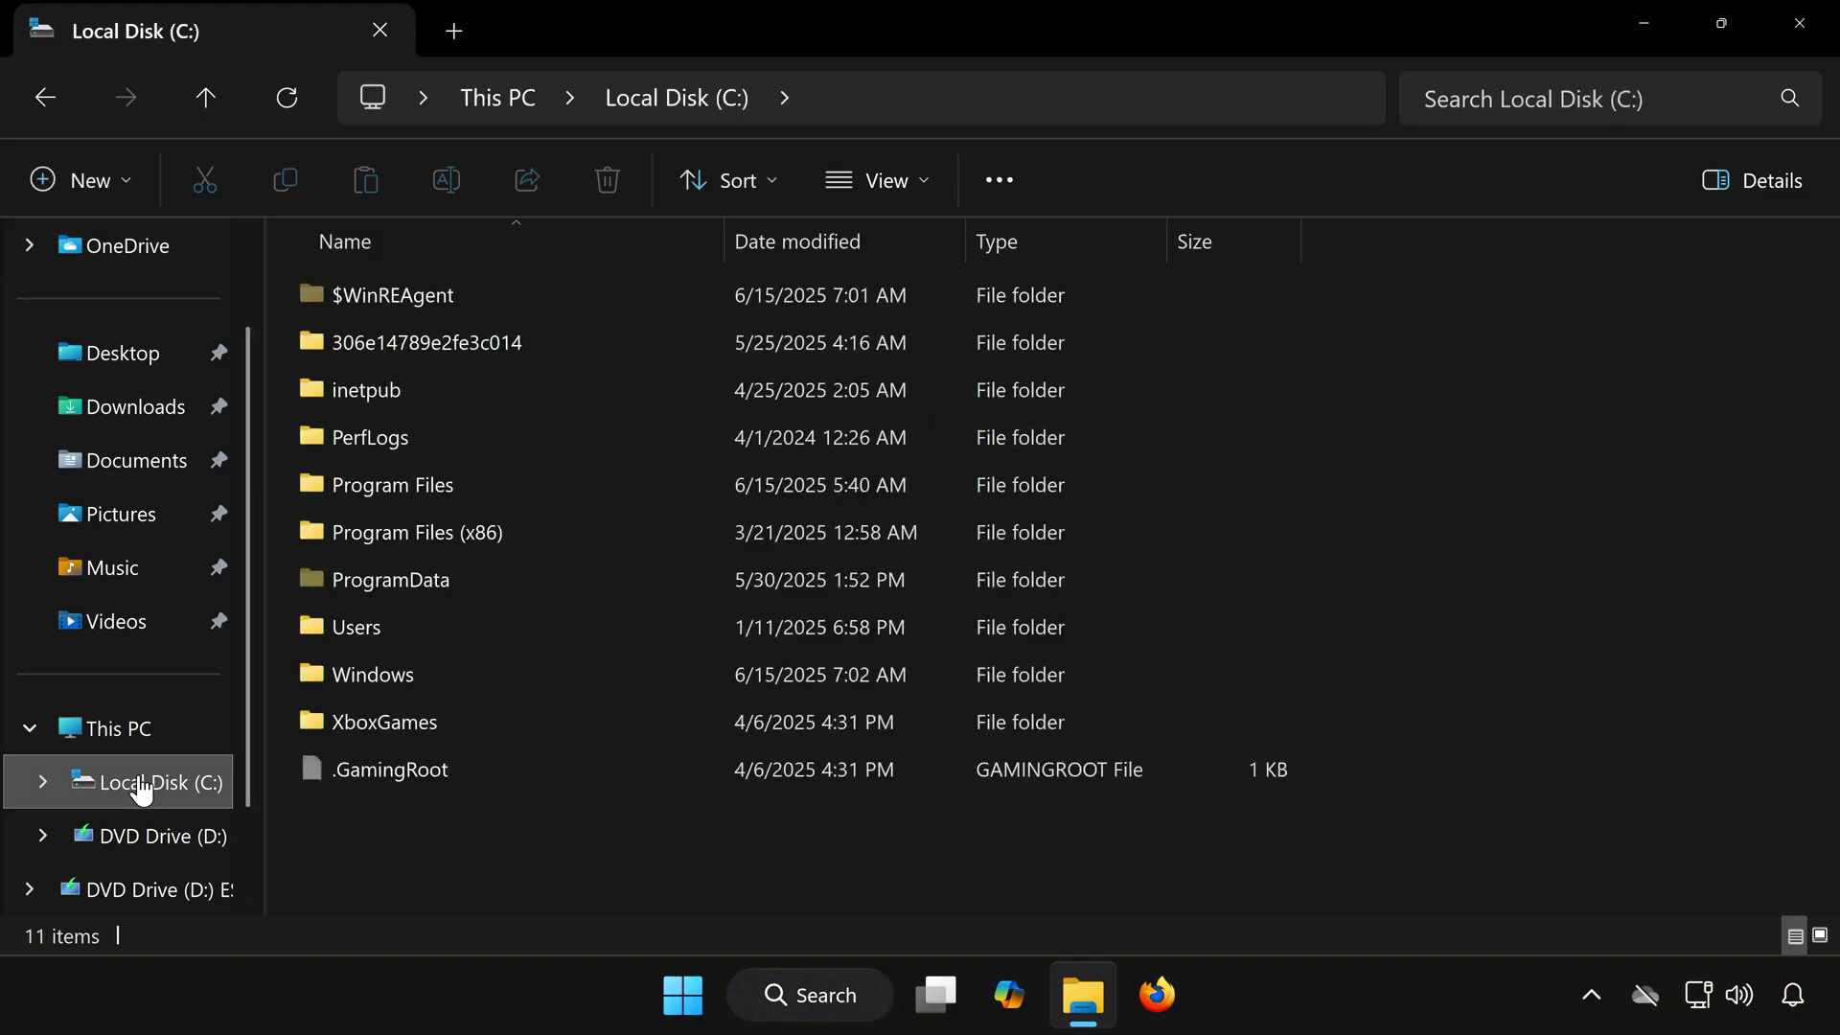
pyautogui.click(415, 624)
pyautogui.doubleClick(414, 624)
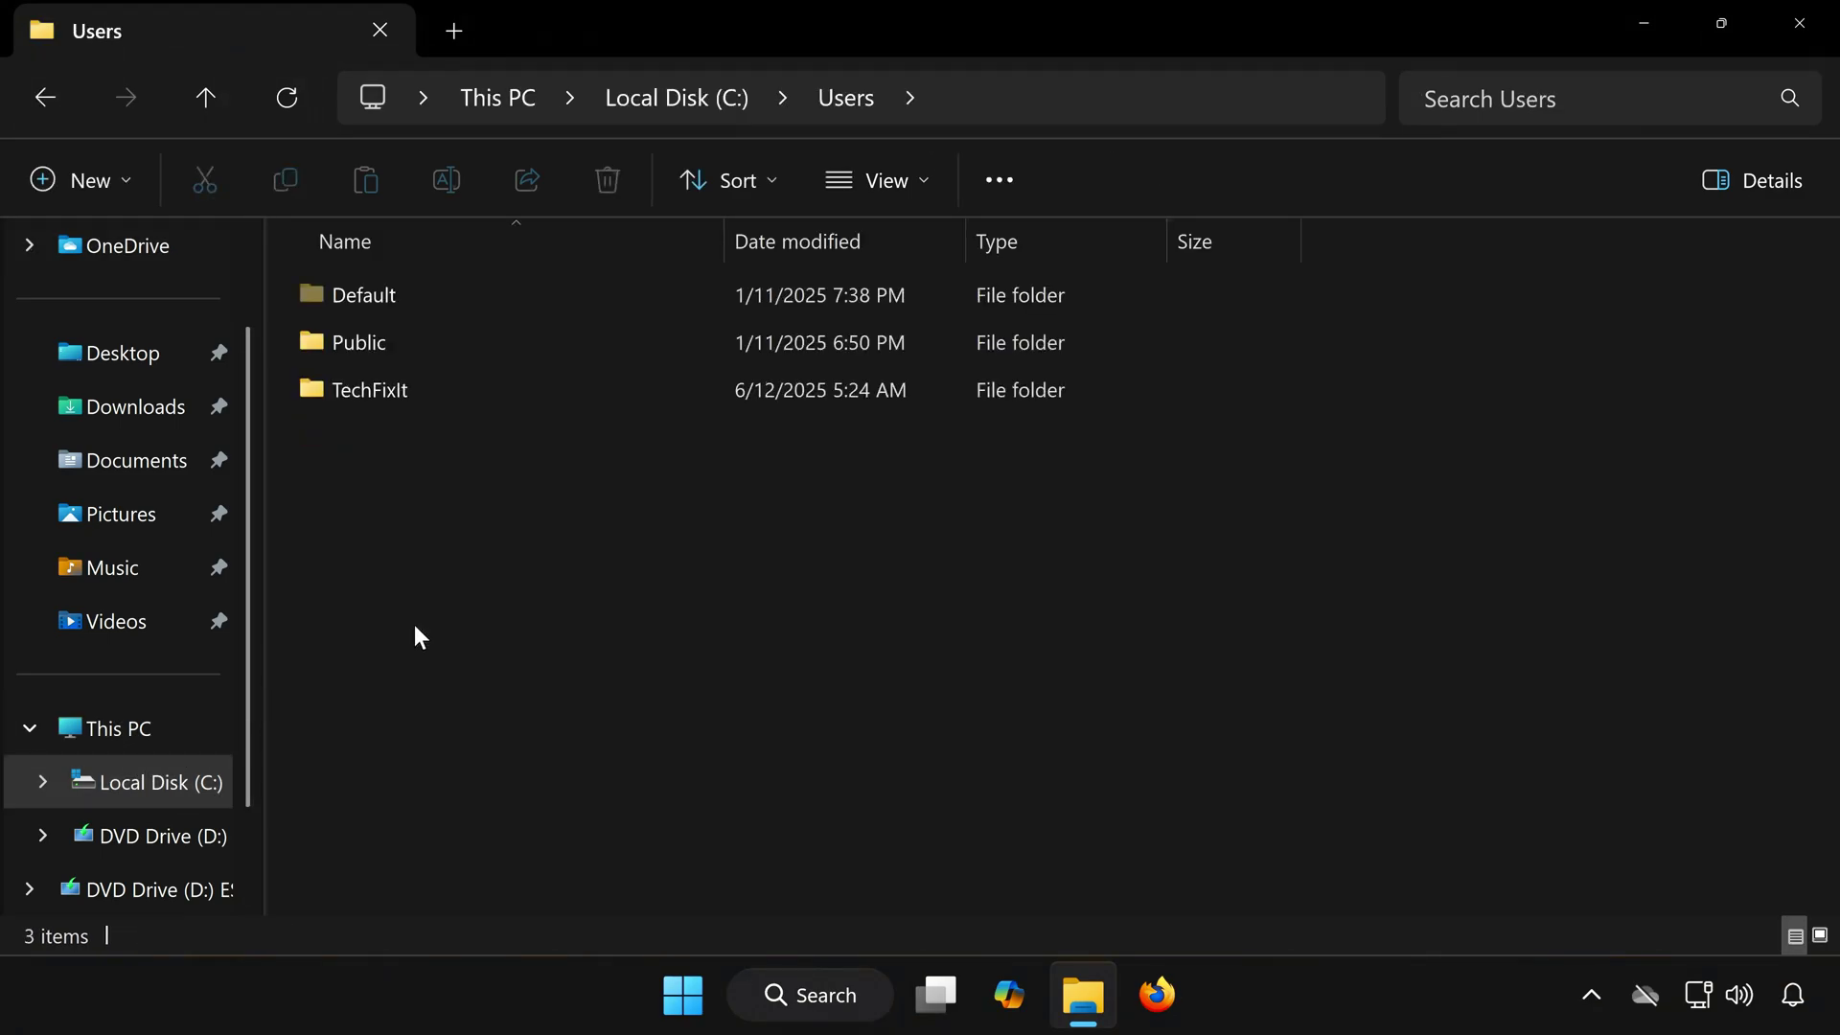
pyautogui.doubleClick(413, 385)
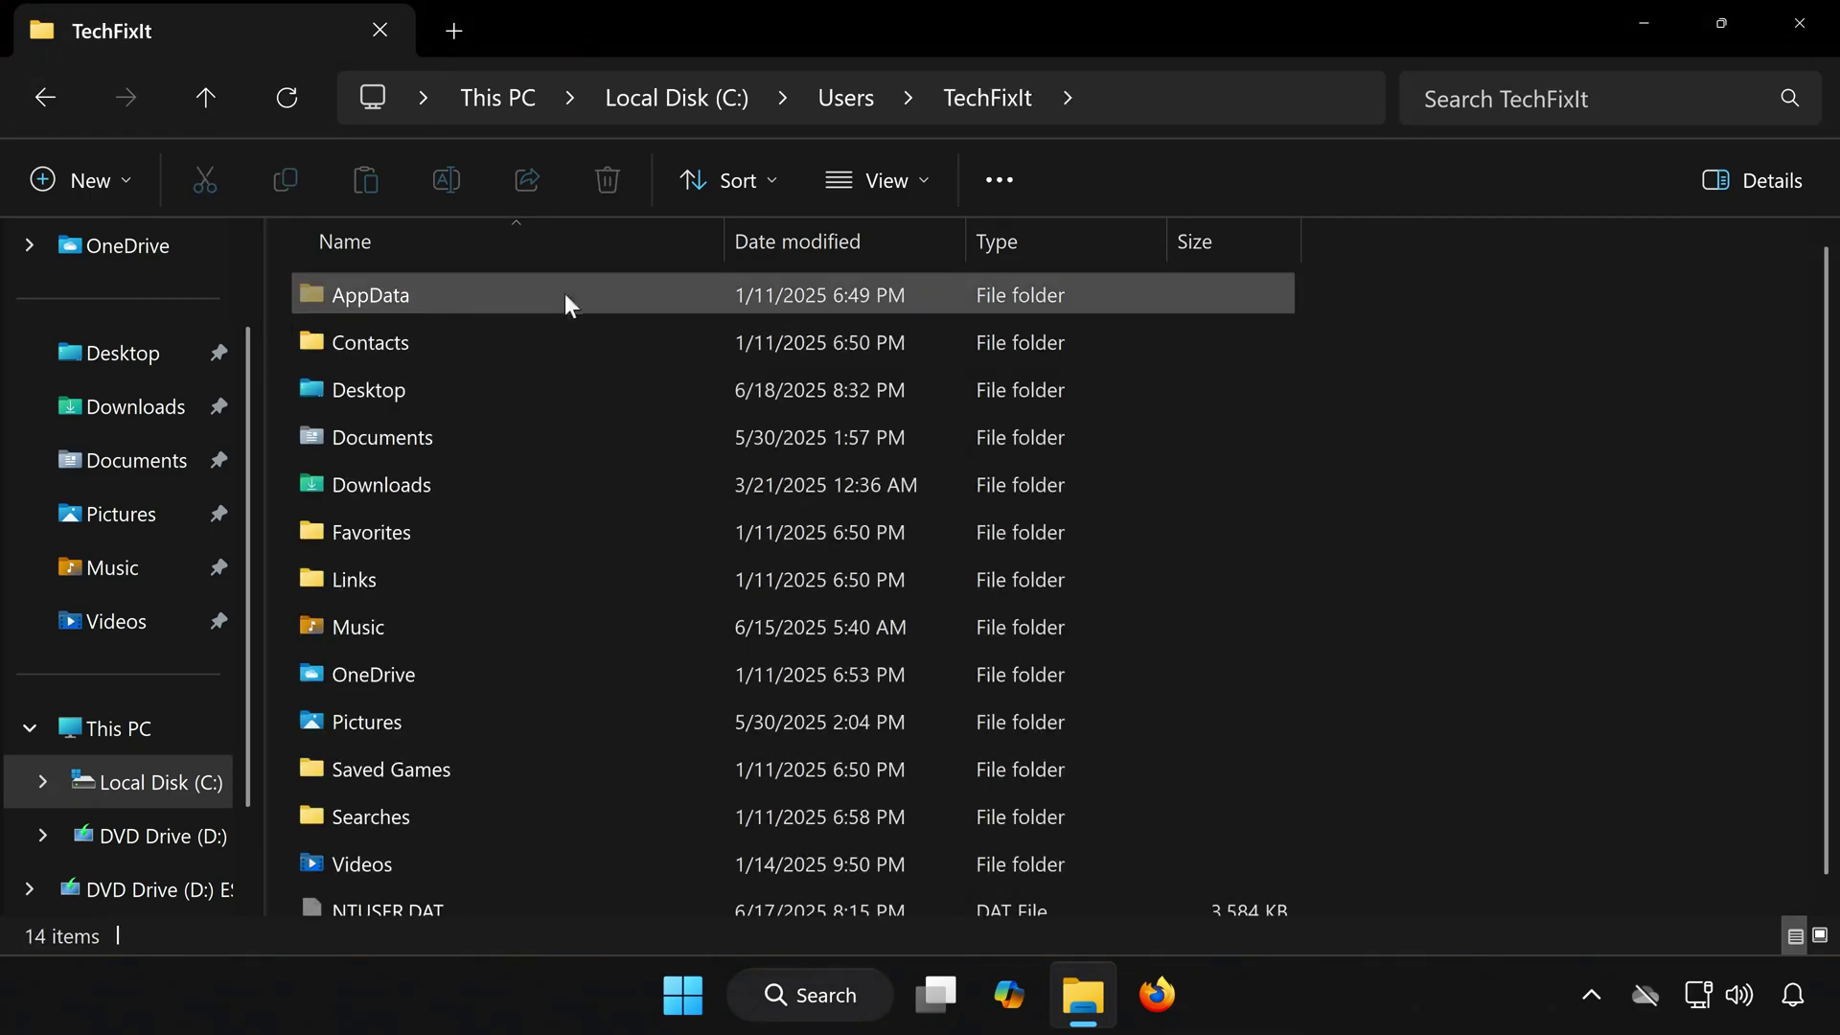
pyautogui.click(910, 182)
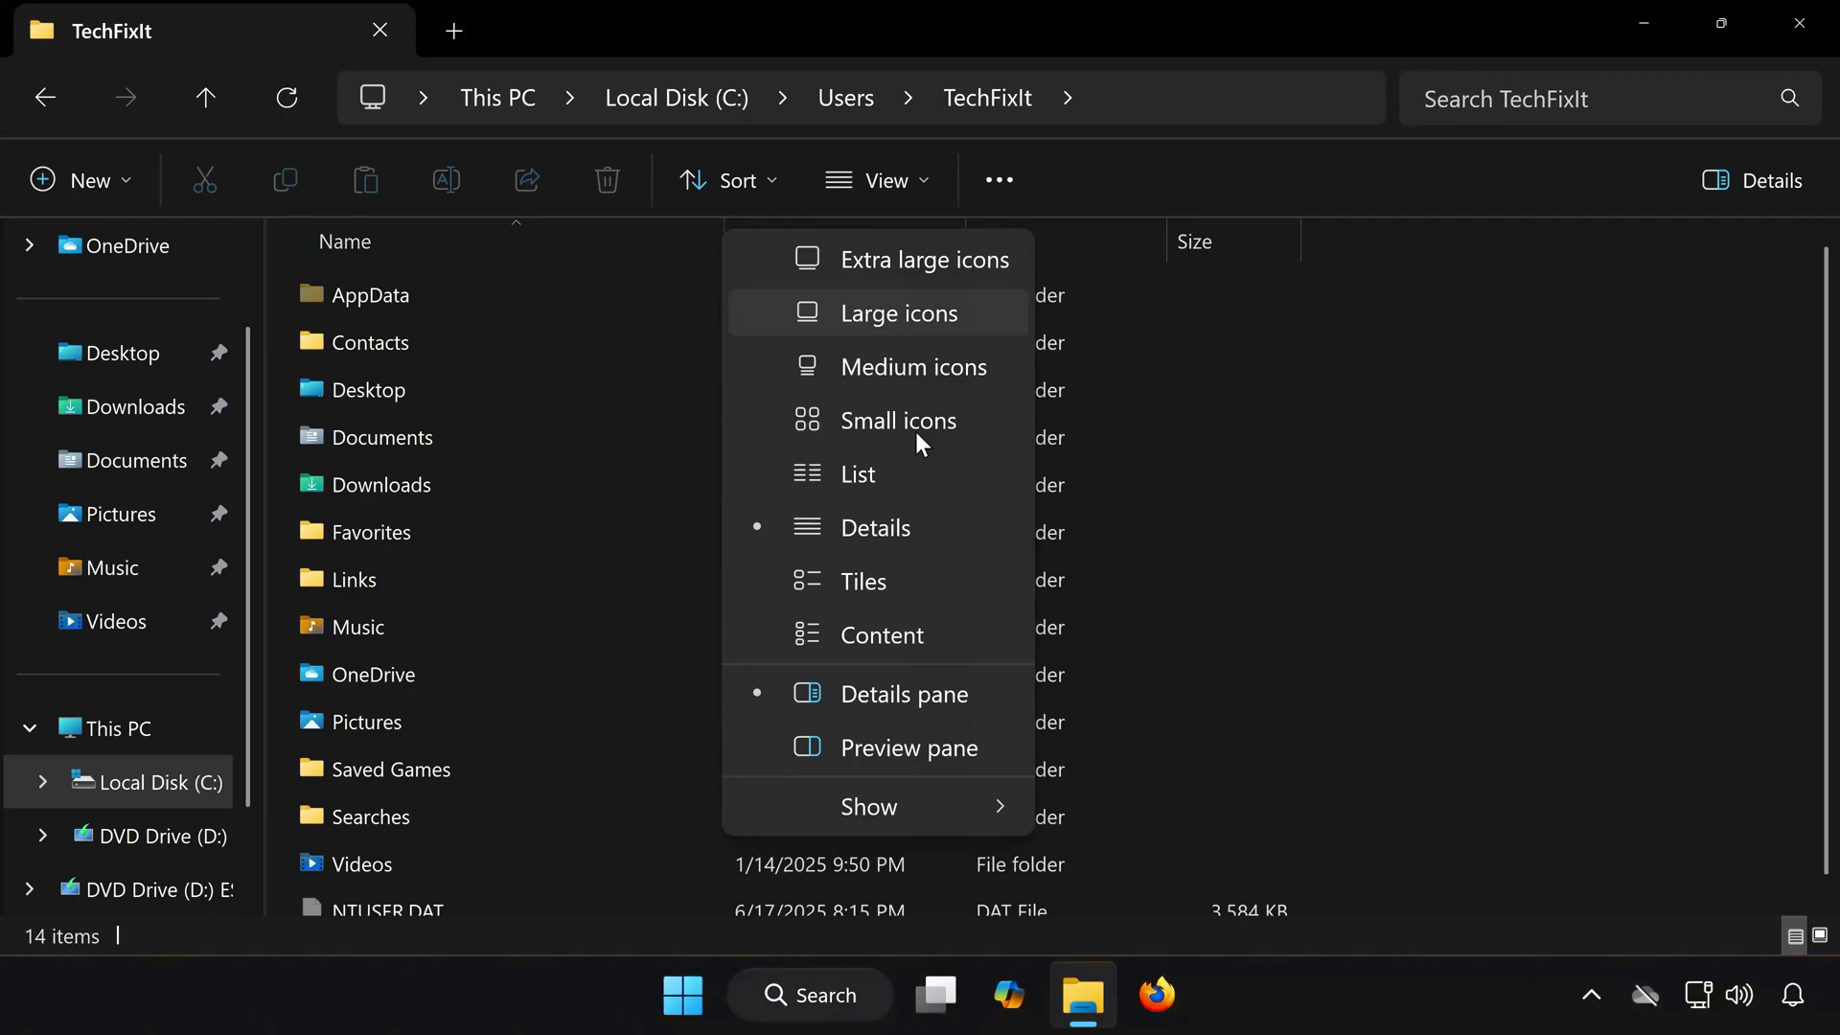
pyautogui.moveTo(869, 806)
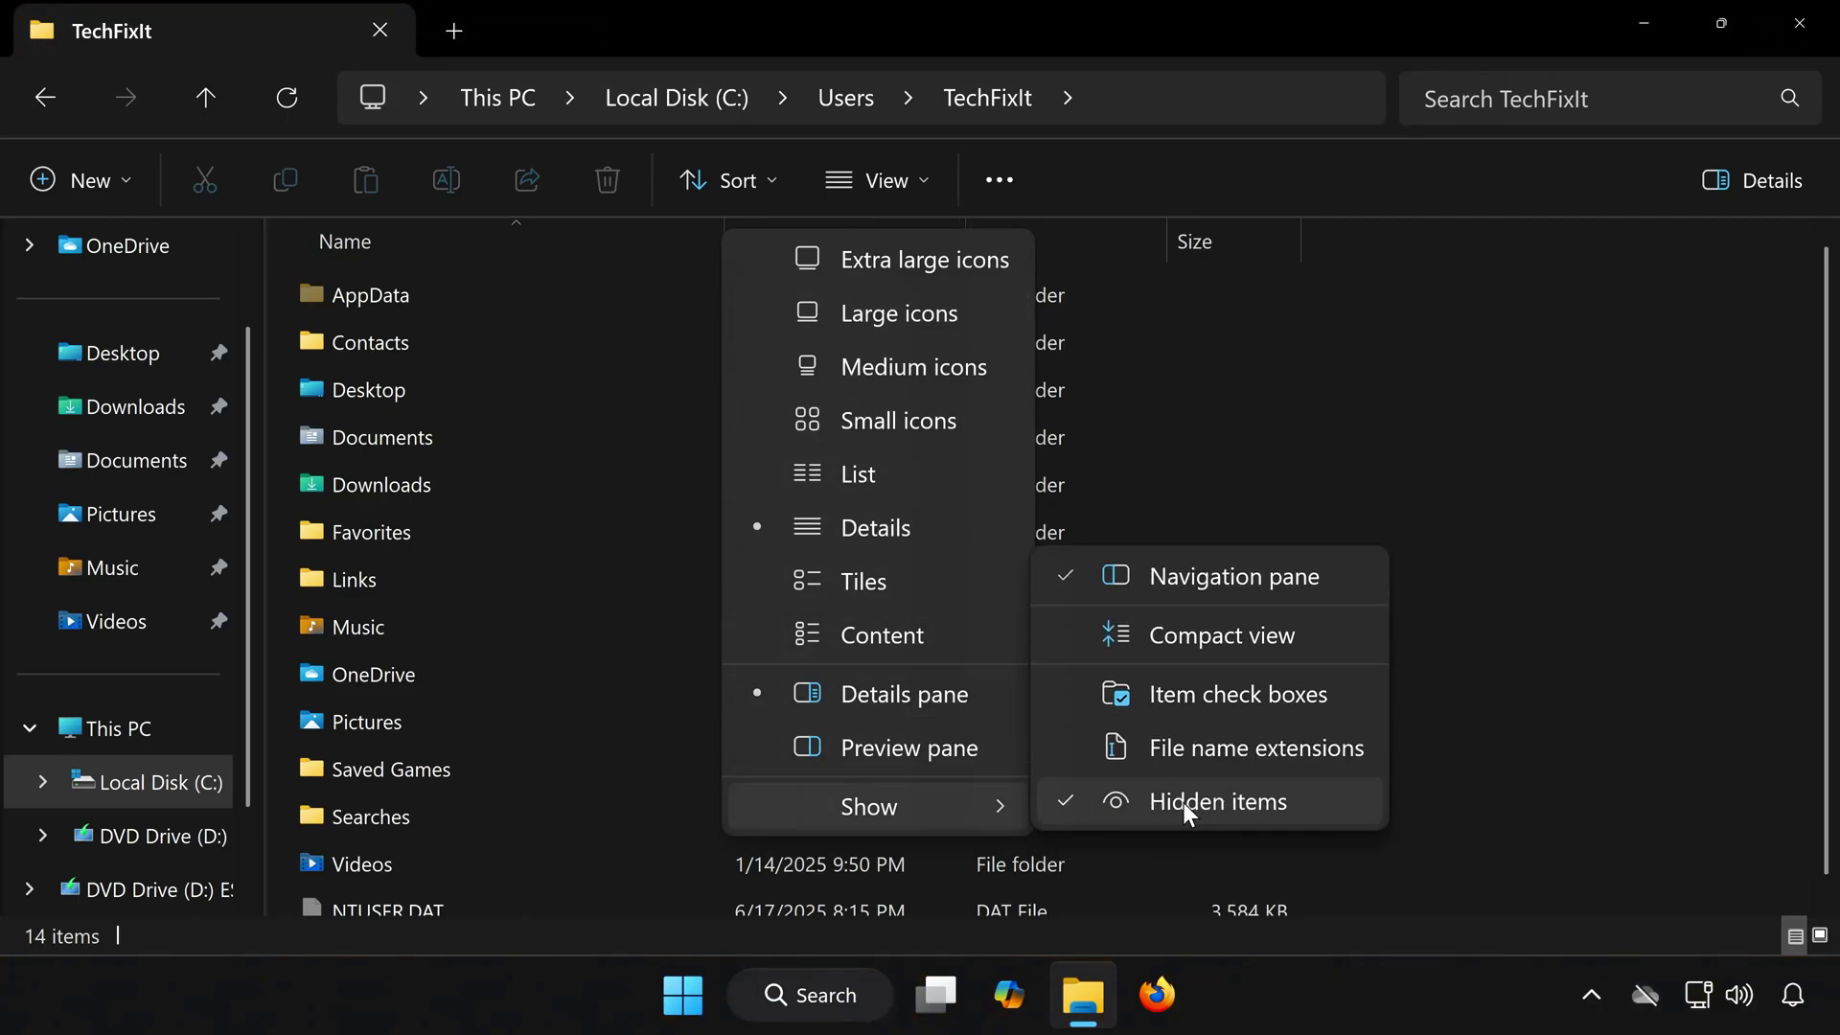
pyautogui.doubleClick(371, 295)
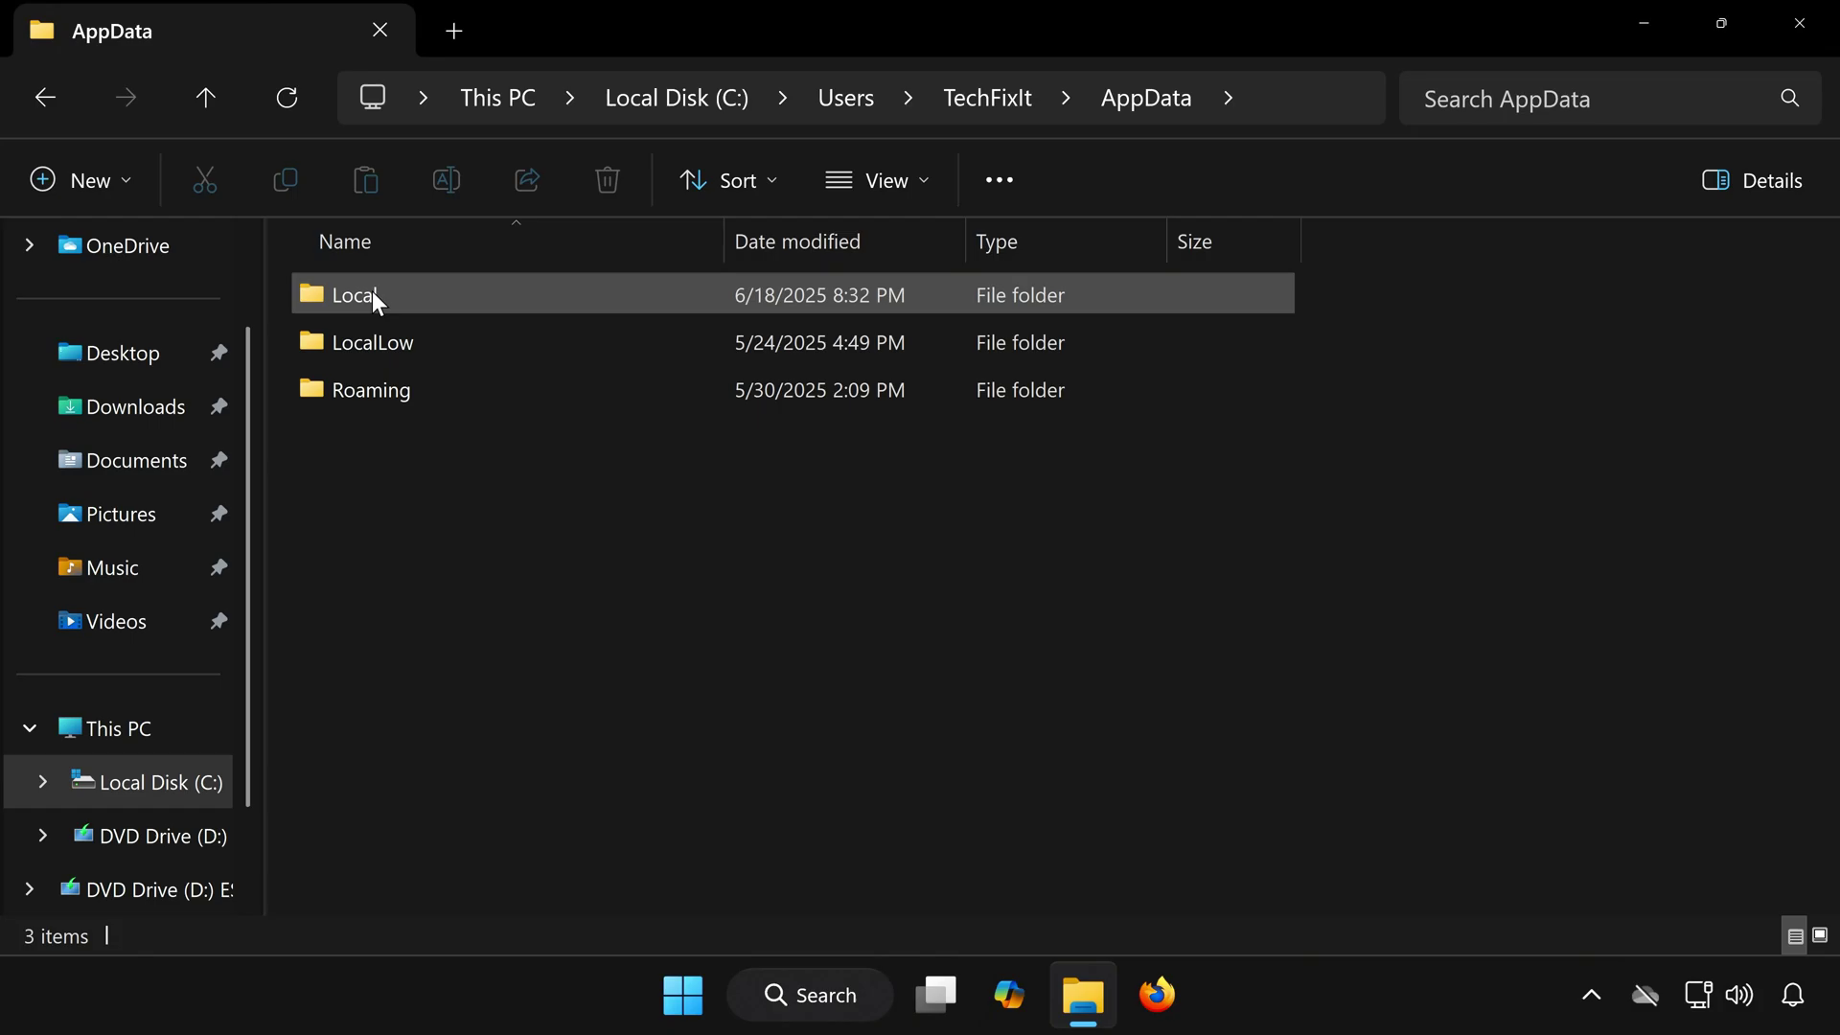
# - Drill into Local\SCUM\Saved and open the SaveFiles folder
pyautogui.doubleClick(373, 294)
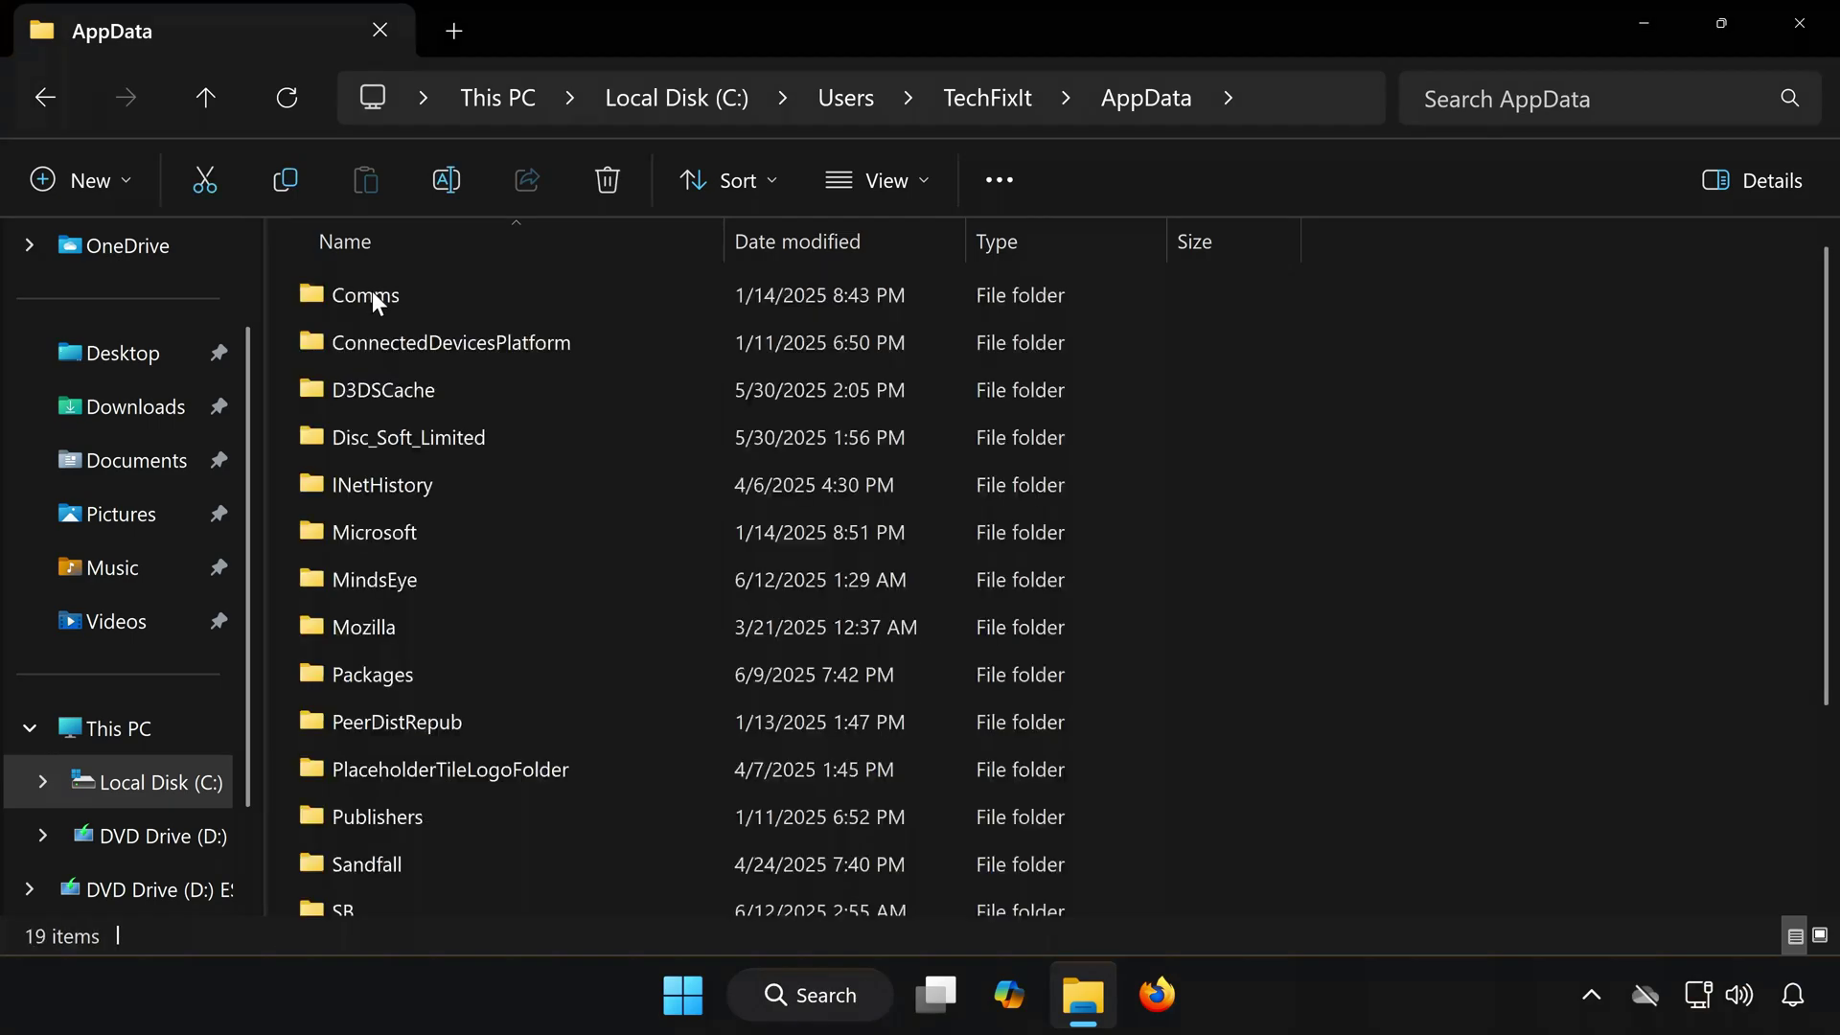
pyautogui.scroll(-1, 373, 293)
pyautogui.scroll(-1, 373, 291)
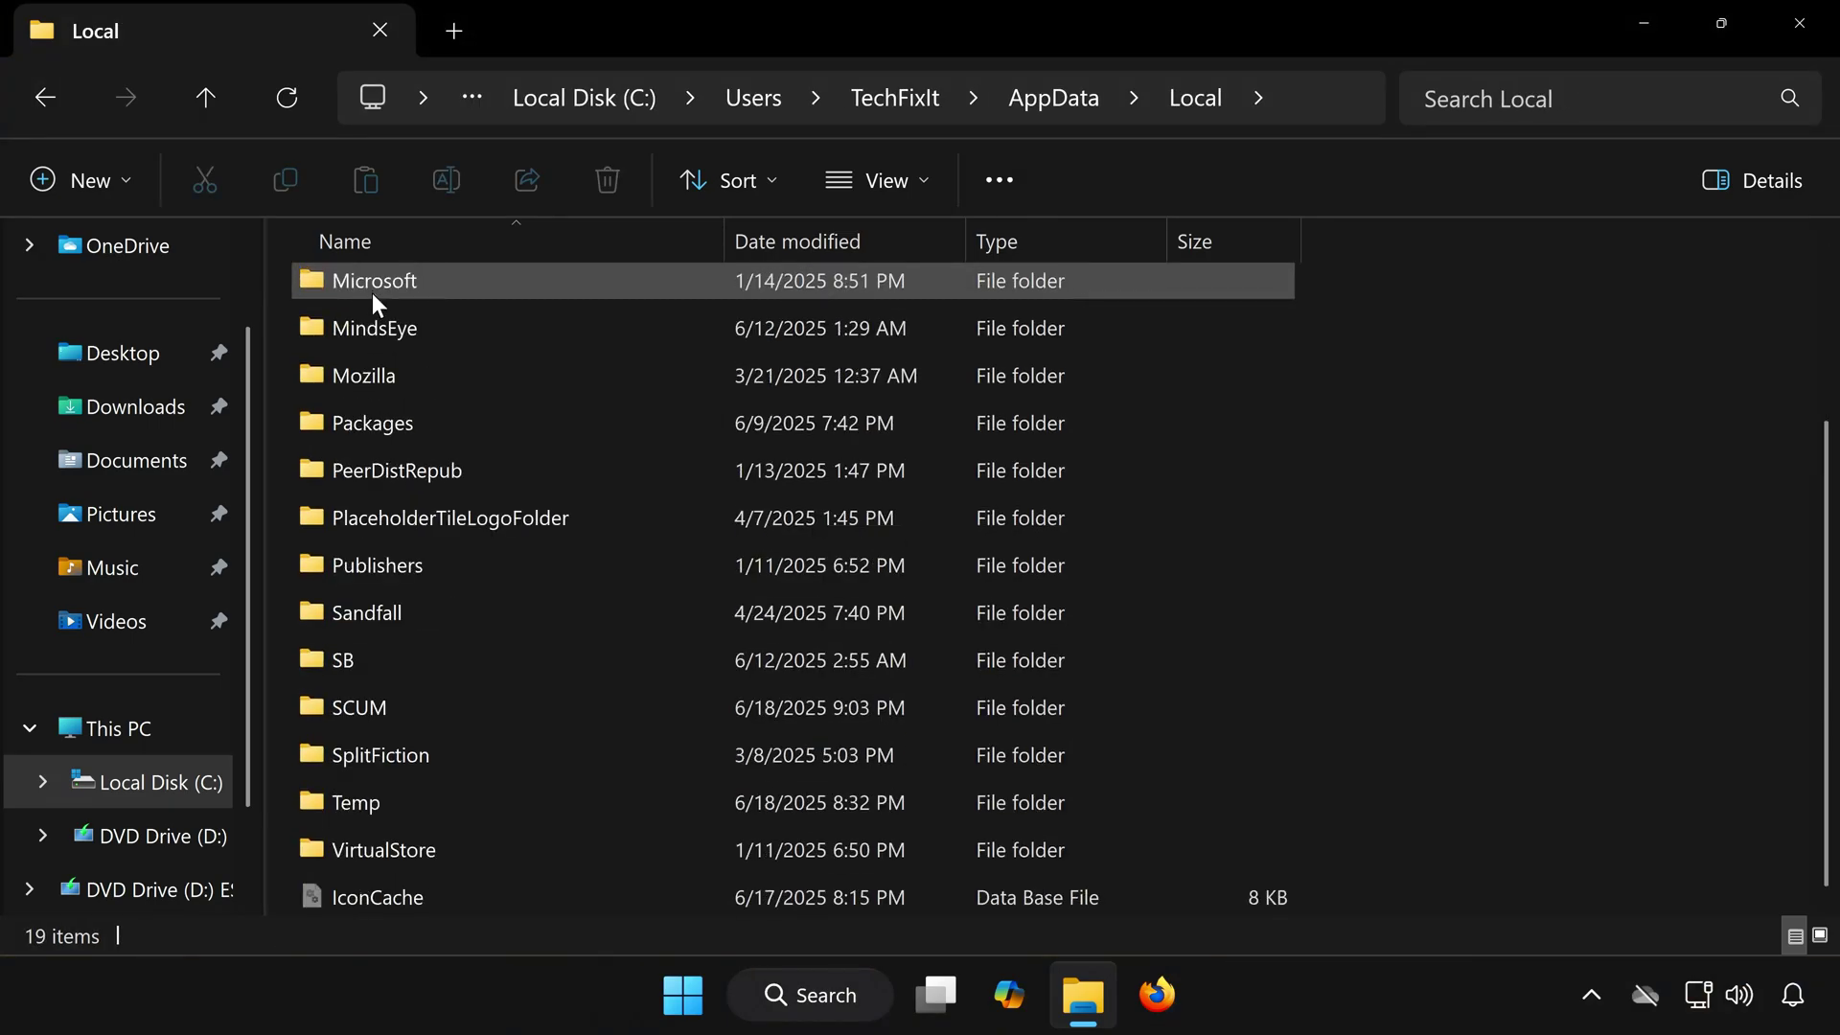
pyautogui.doubleClick(375, 694)
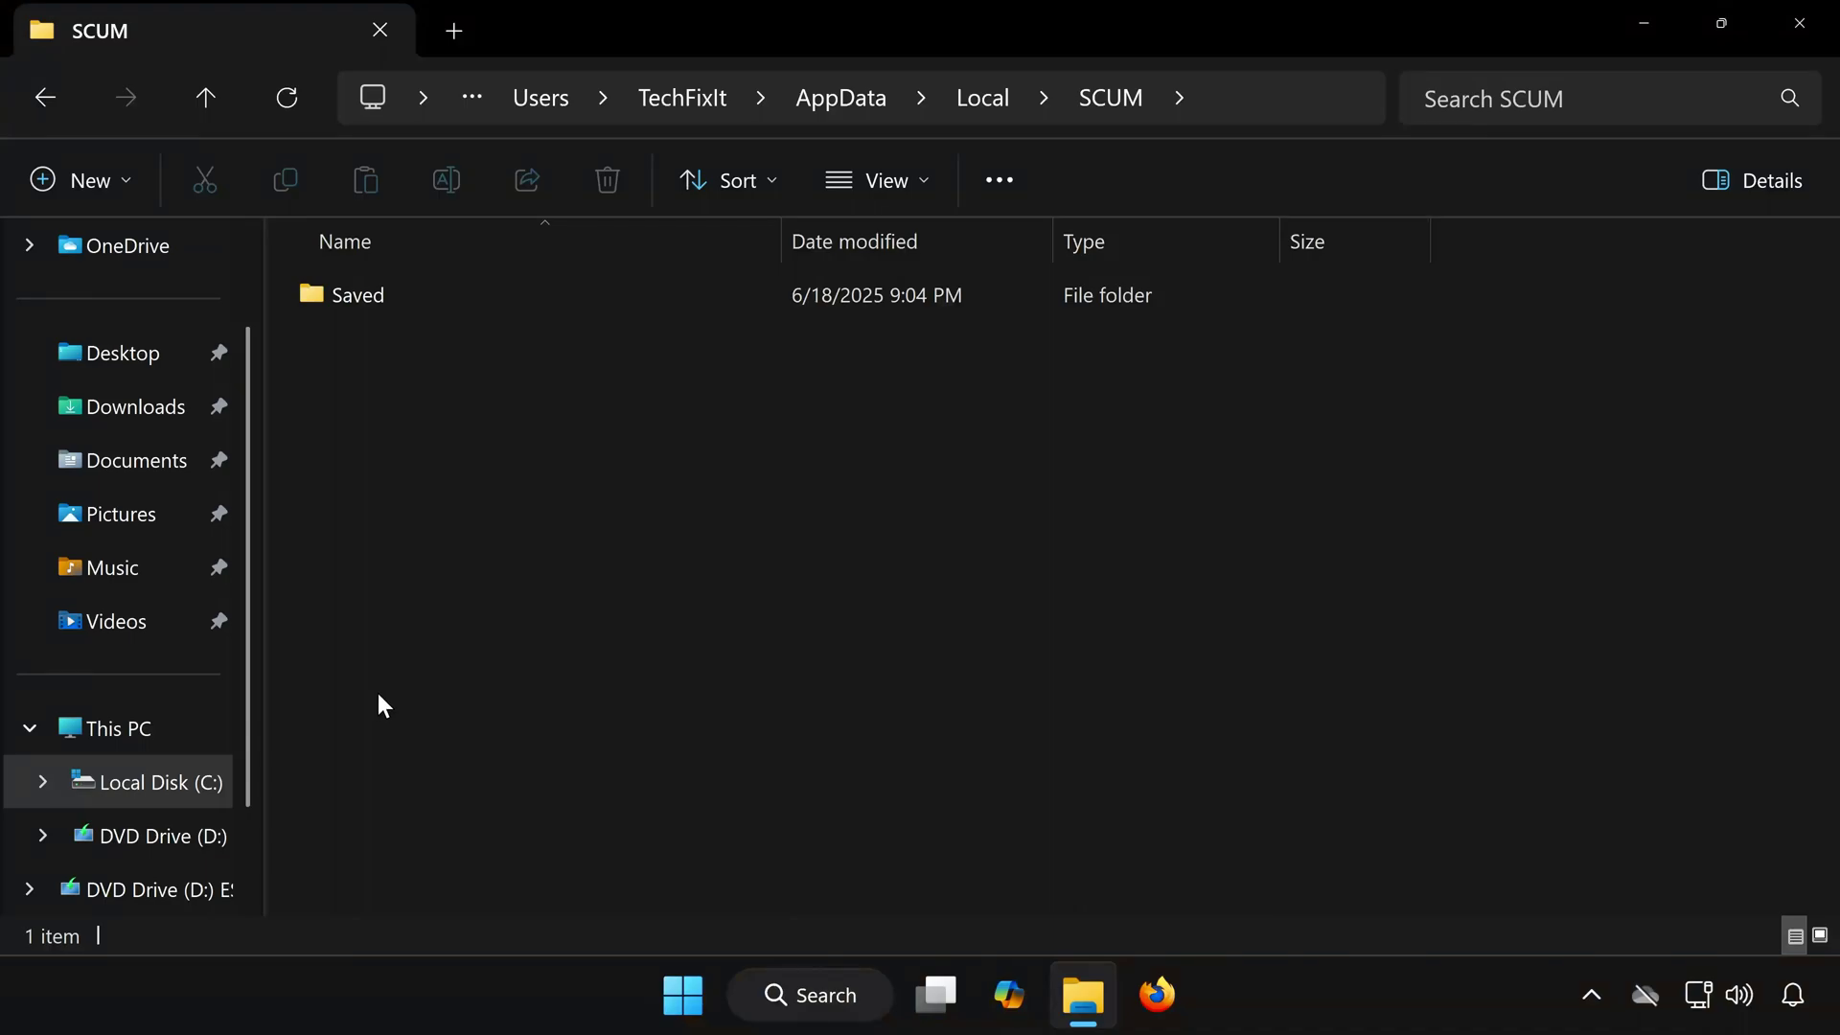
pyautogui.doubleClick(407, 293)
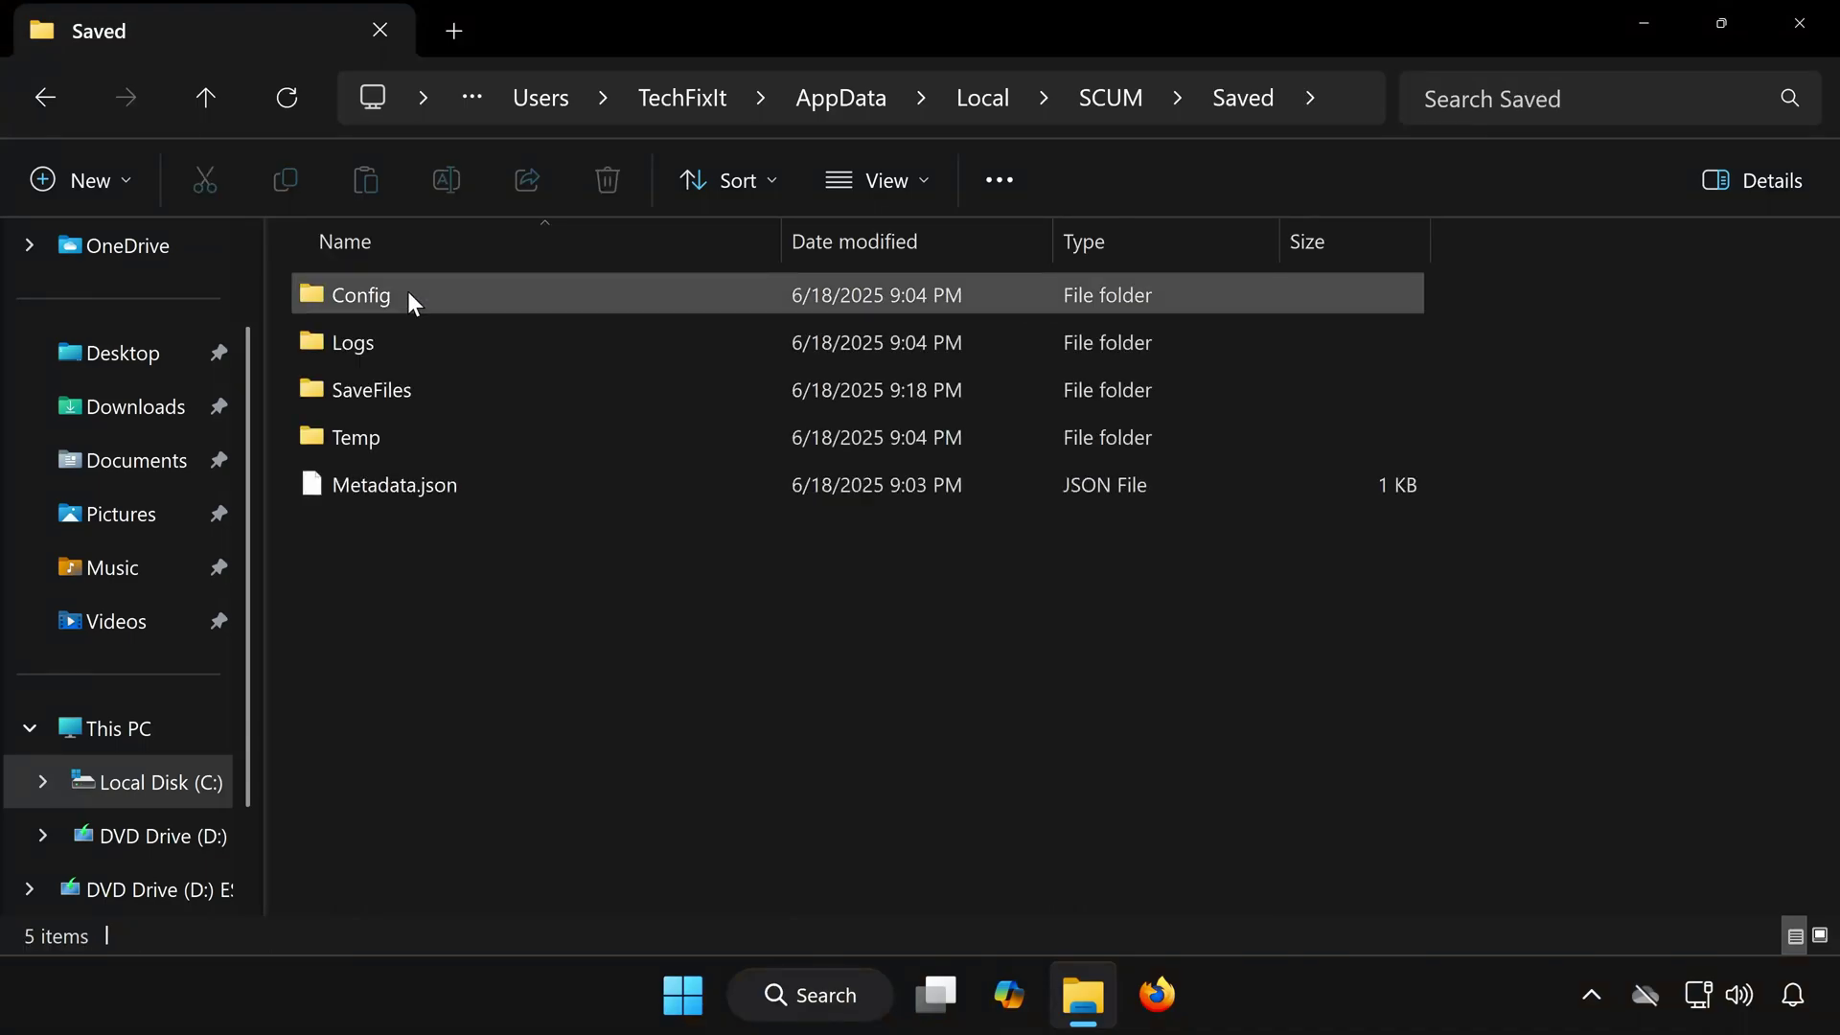
pyautogui.click(417, 393)
pyautogui.doubleClick(419, 393)
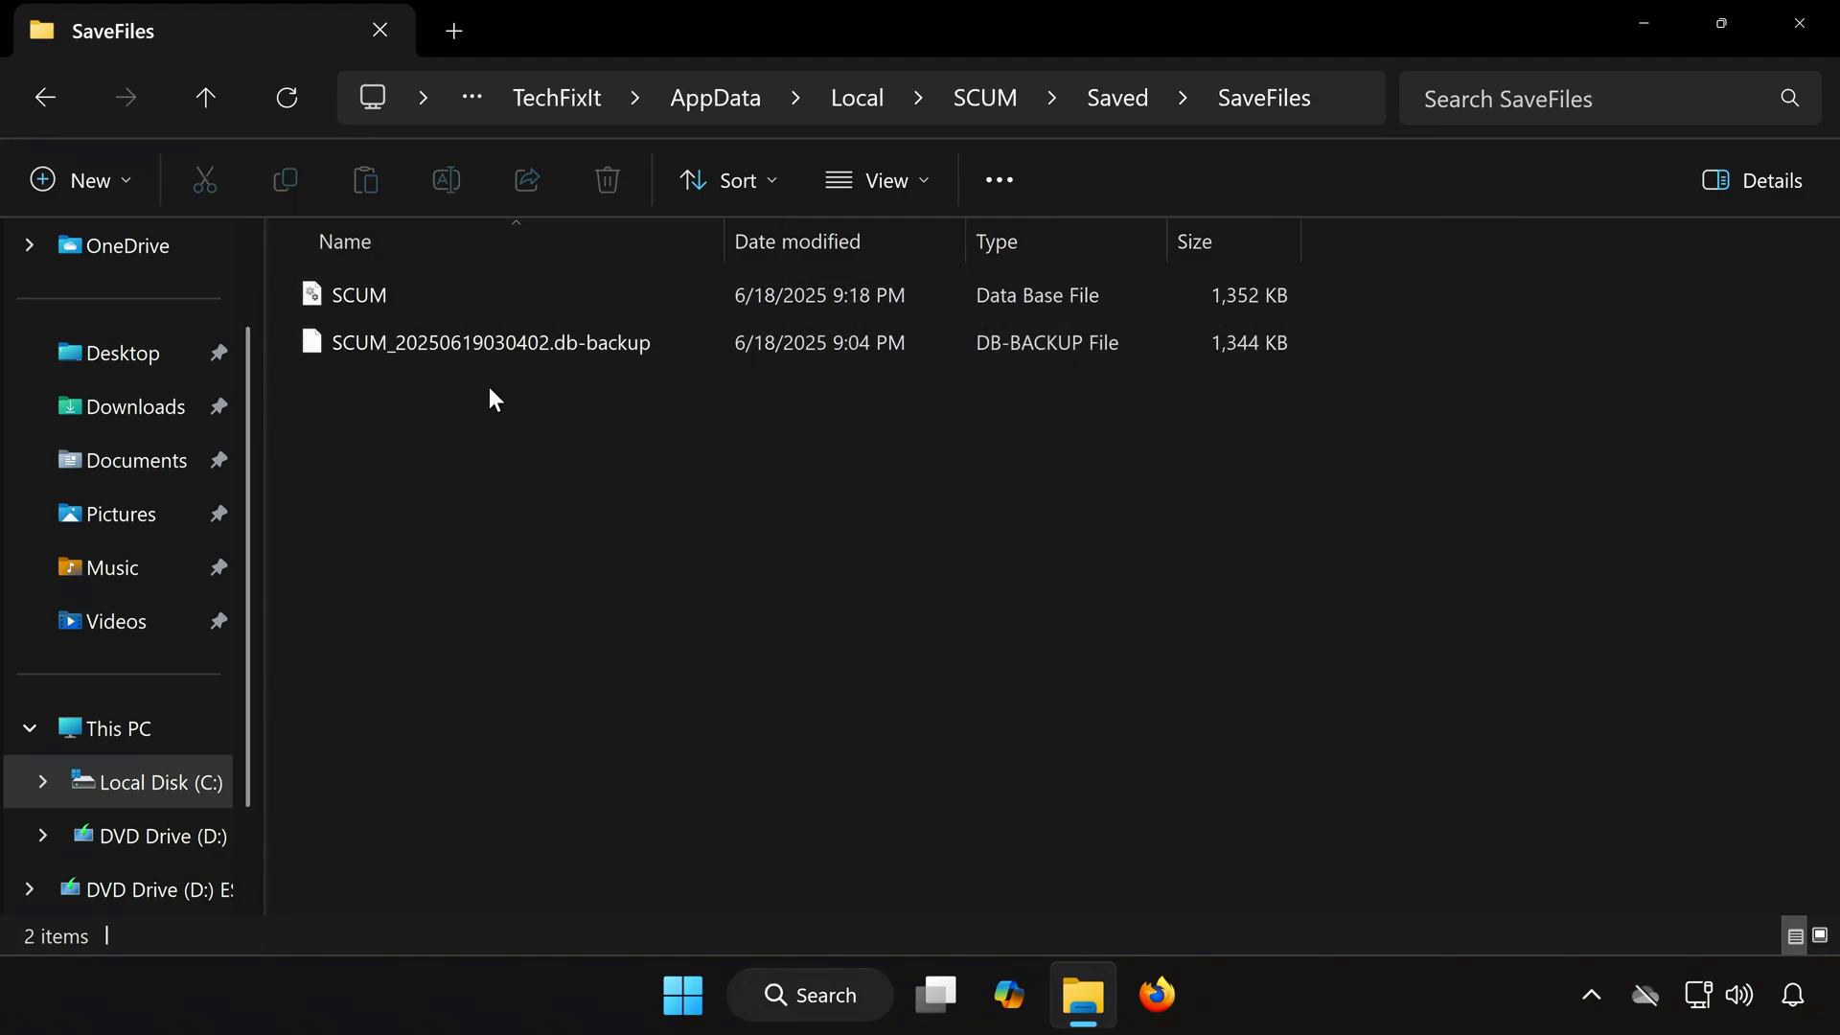
# - Return to Saved and open Config\WindowsNoEditor to list the configuration files
pyautogui.click(28, 94)
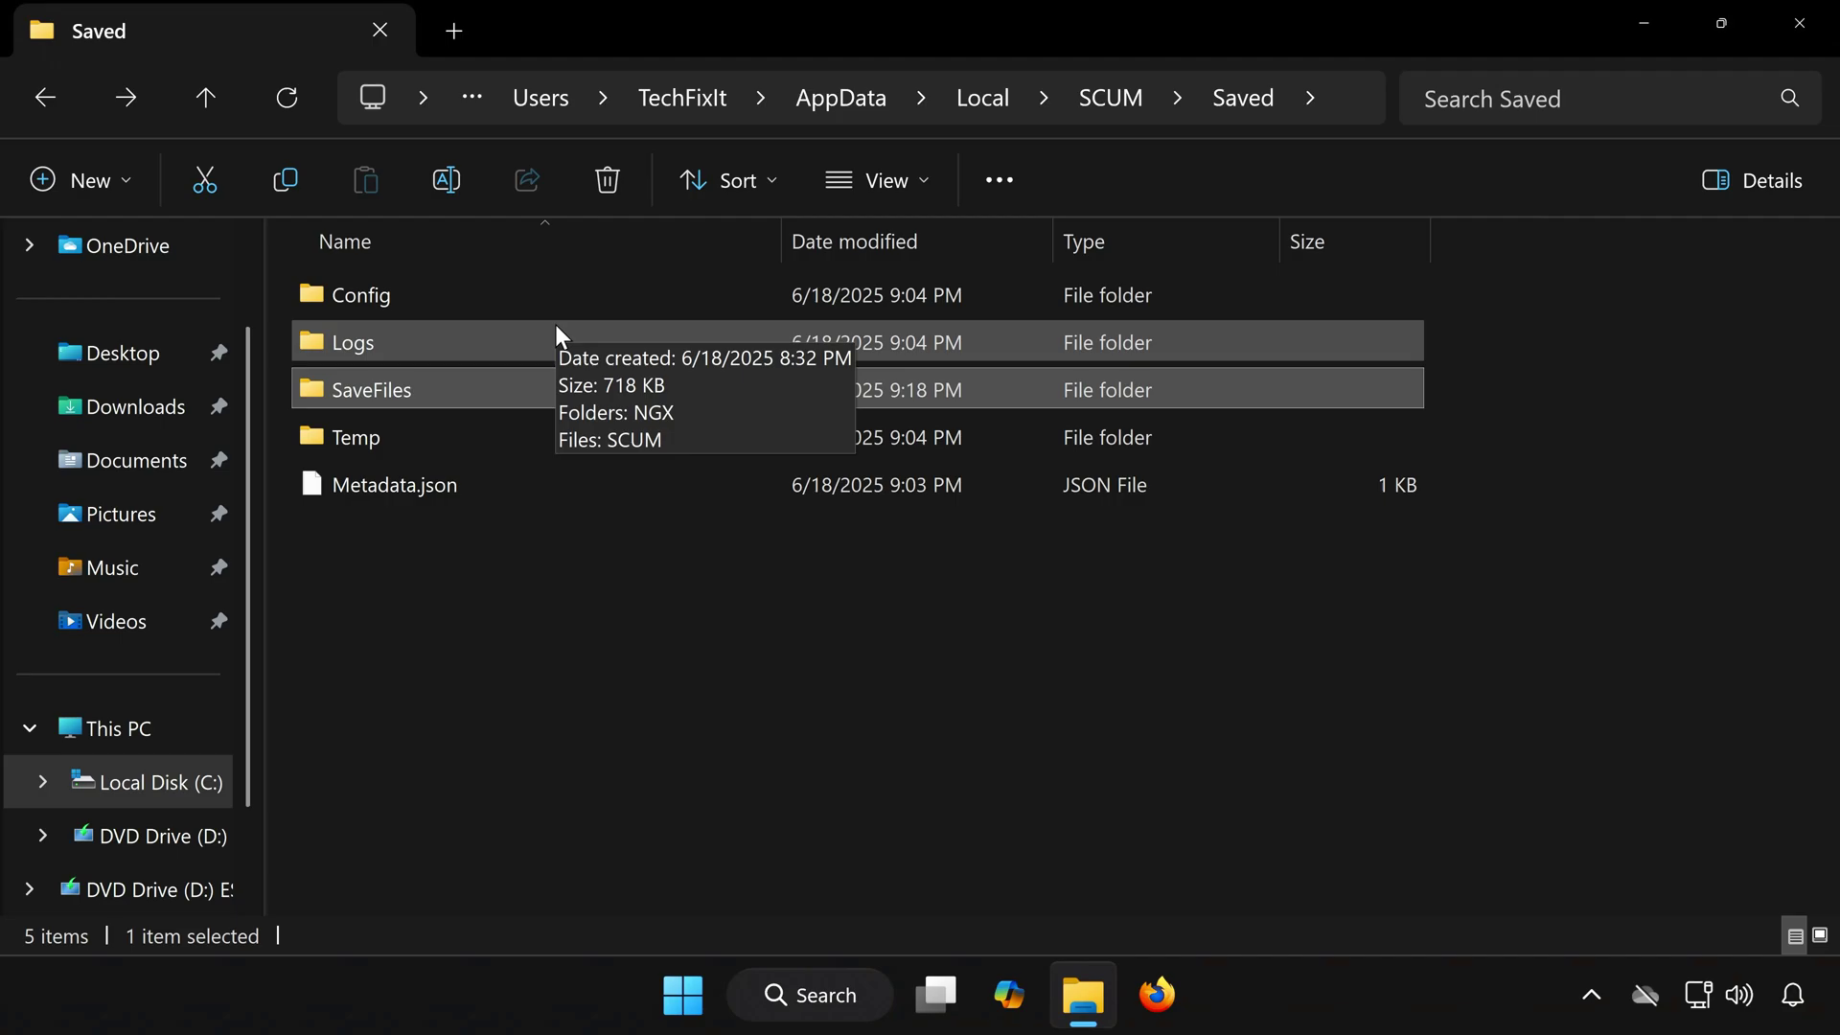
pyautogui.doubleClick(441, 293)
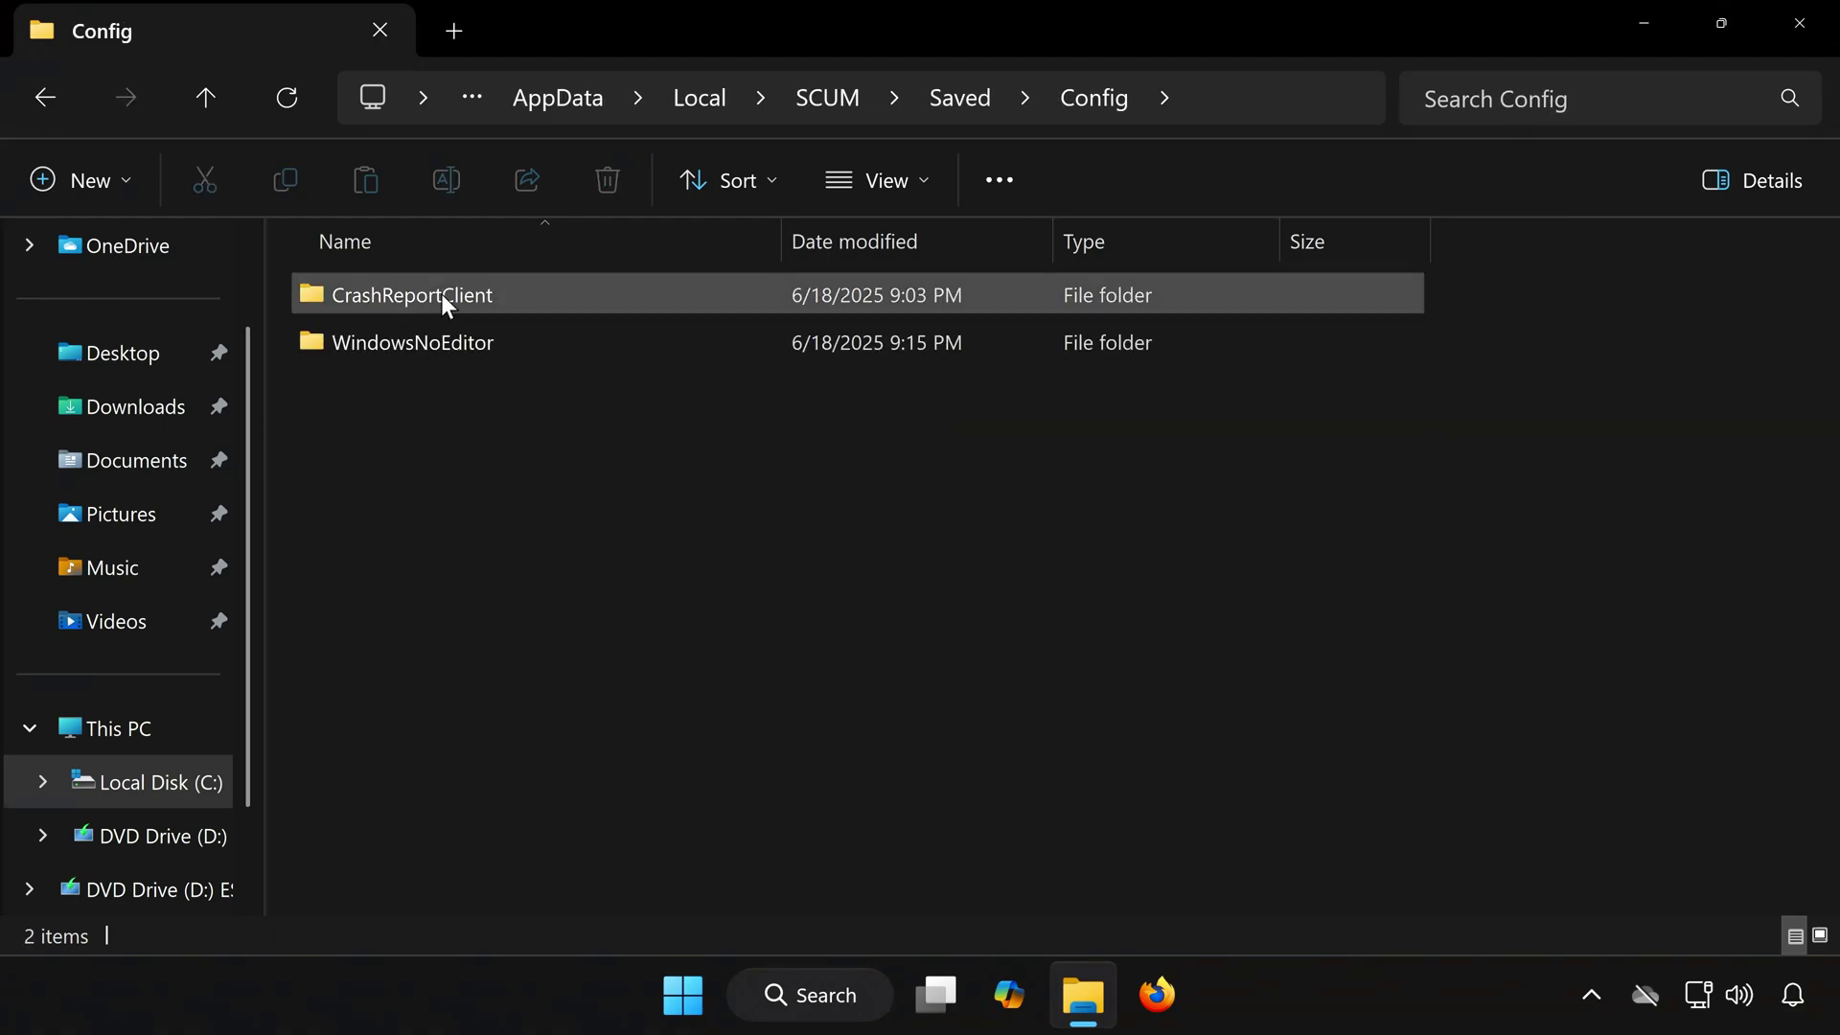
pyautogui.doubleClick(445, 347)
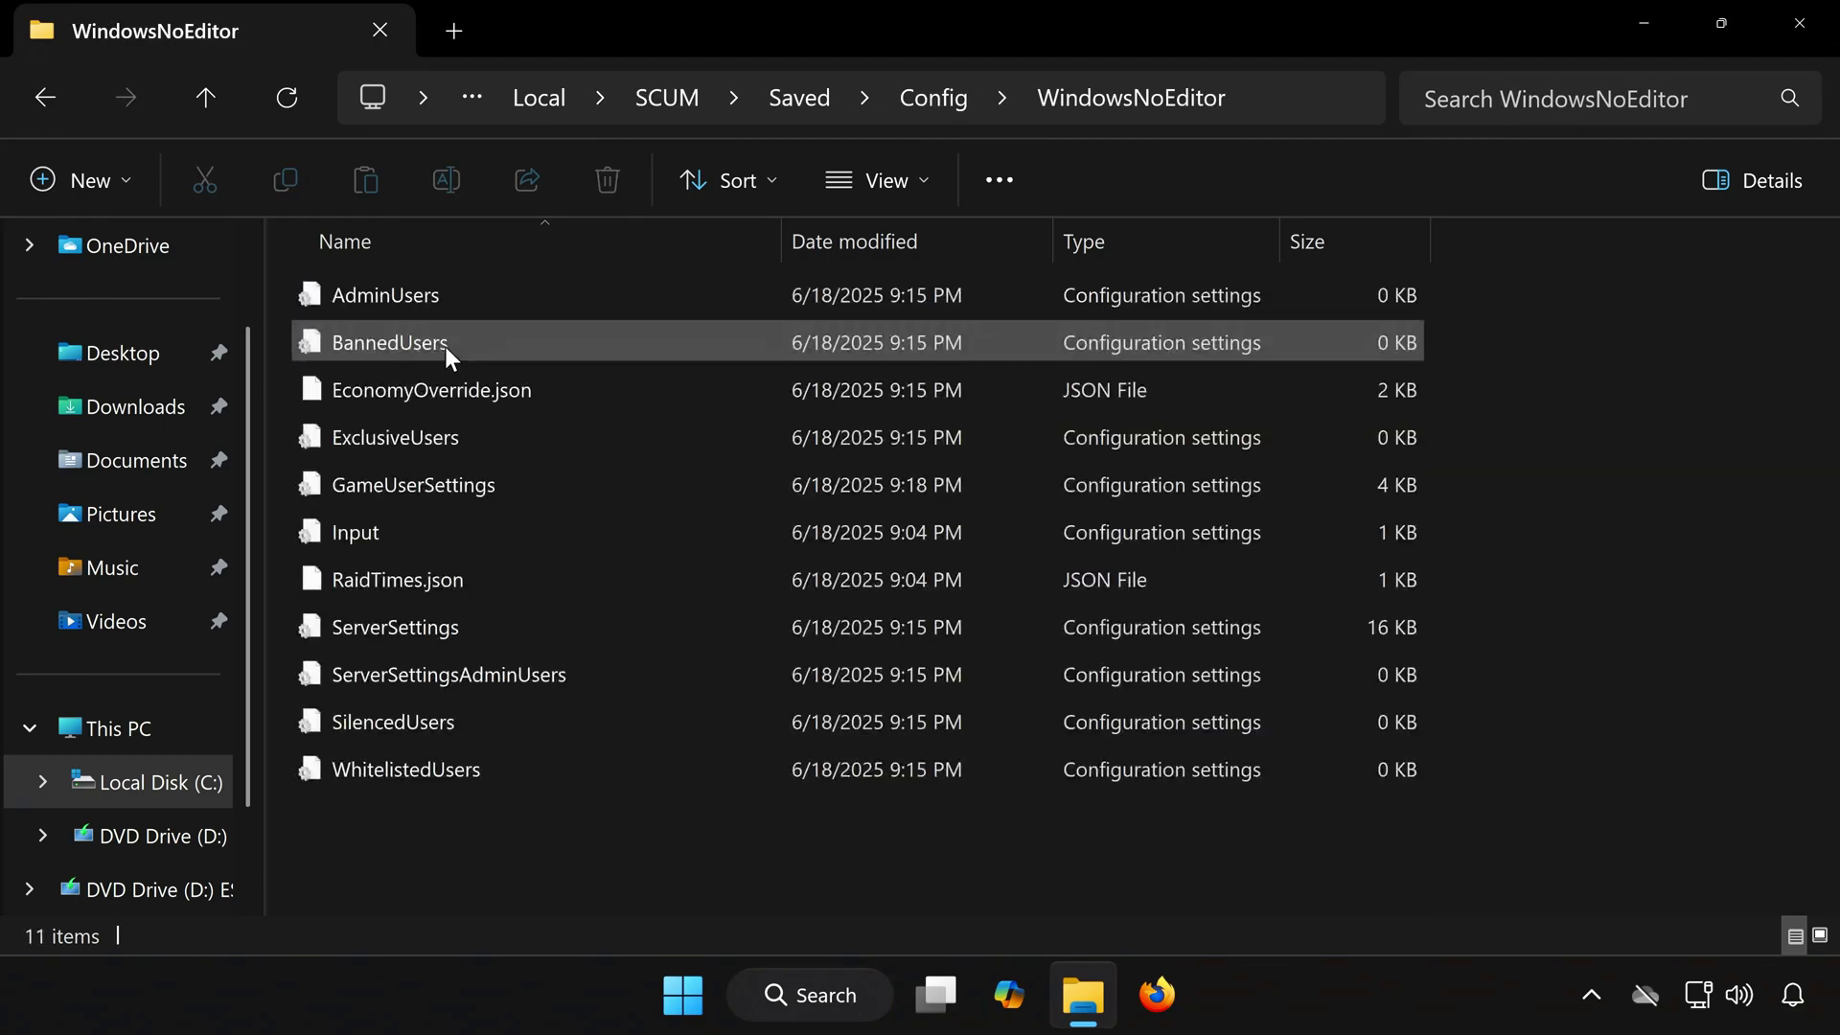
# - Open GameUserSettings in Notepad to view its Graphics and ScalabilityGroups quality settings
pyautogui.doubleClick(437, 484)
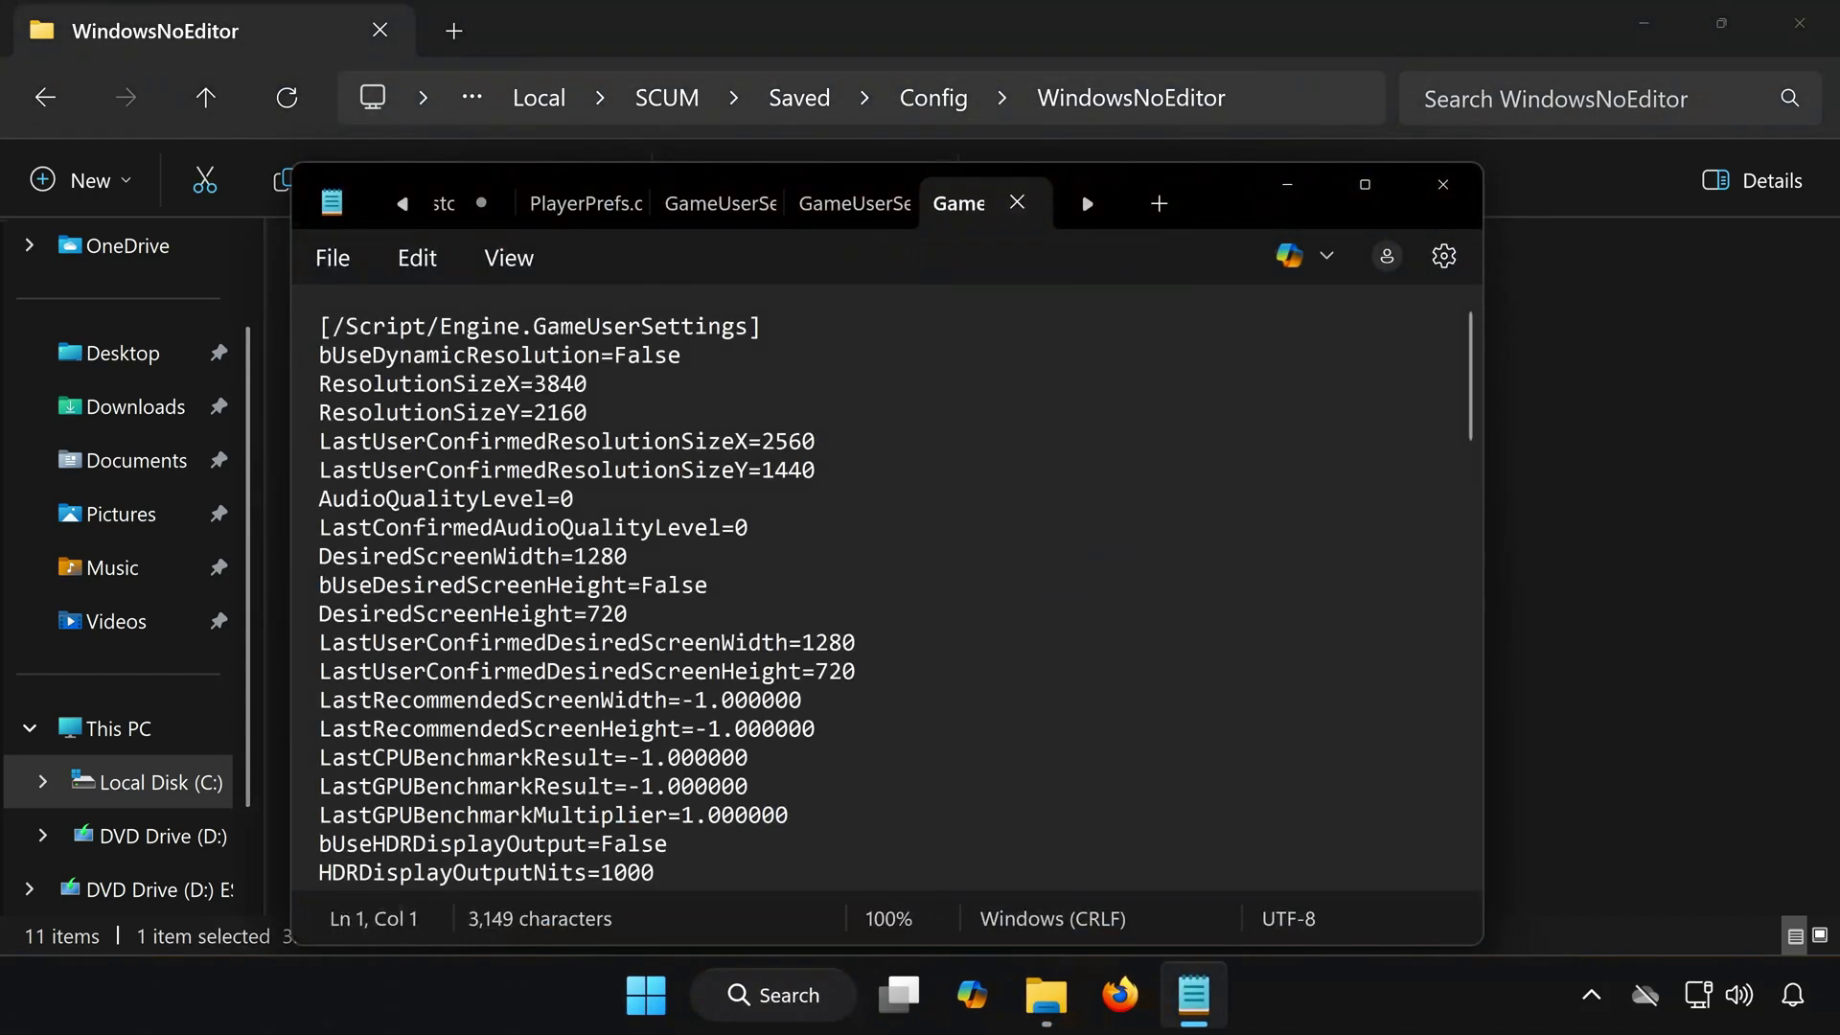
pyautogui.scroll(-10, 892, 590)
pyautogui.scroll(-10, 891, 590)
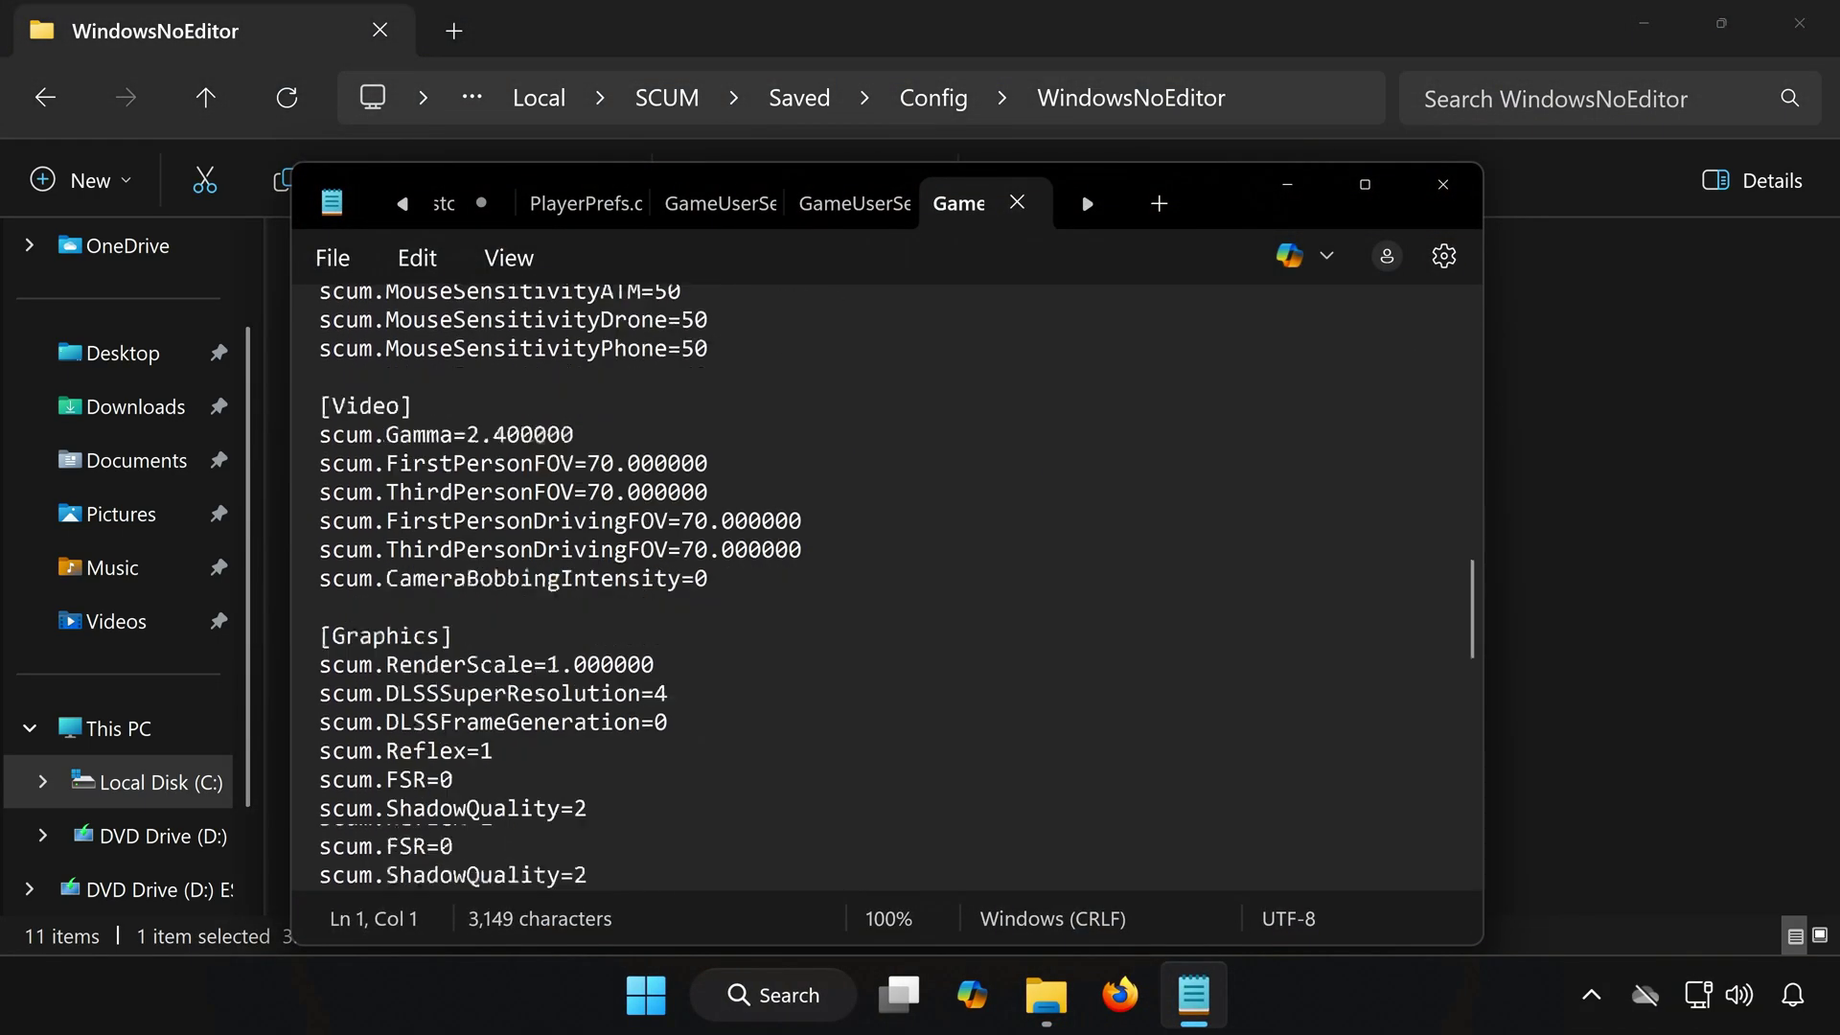
pyautogui.scroll(-5, 891, 589)
pyautogui.scroll(-7, 891, 589)
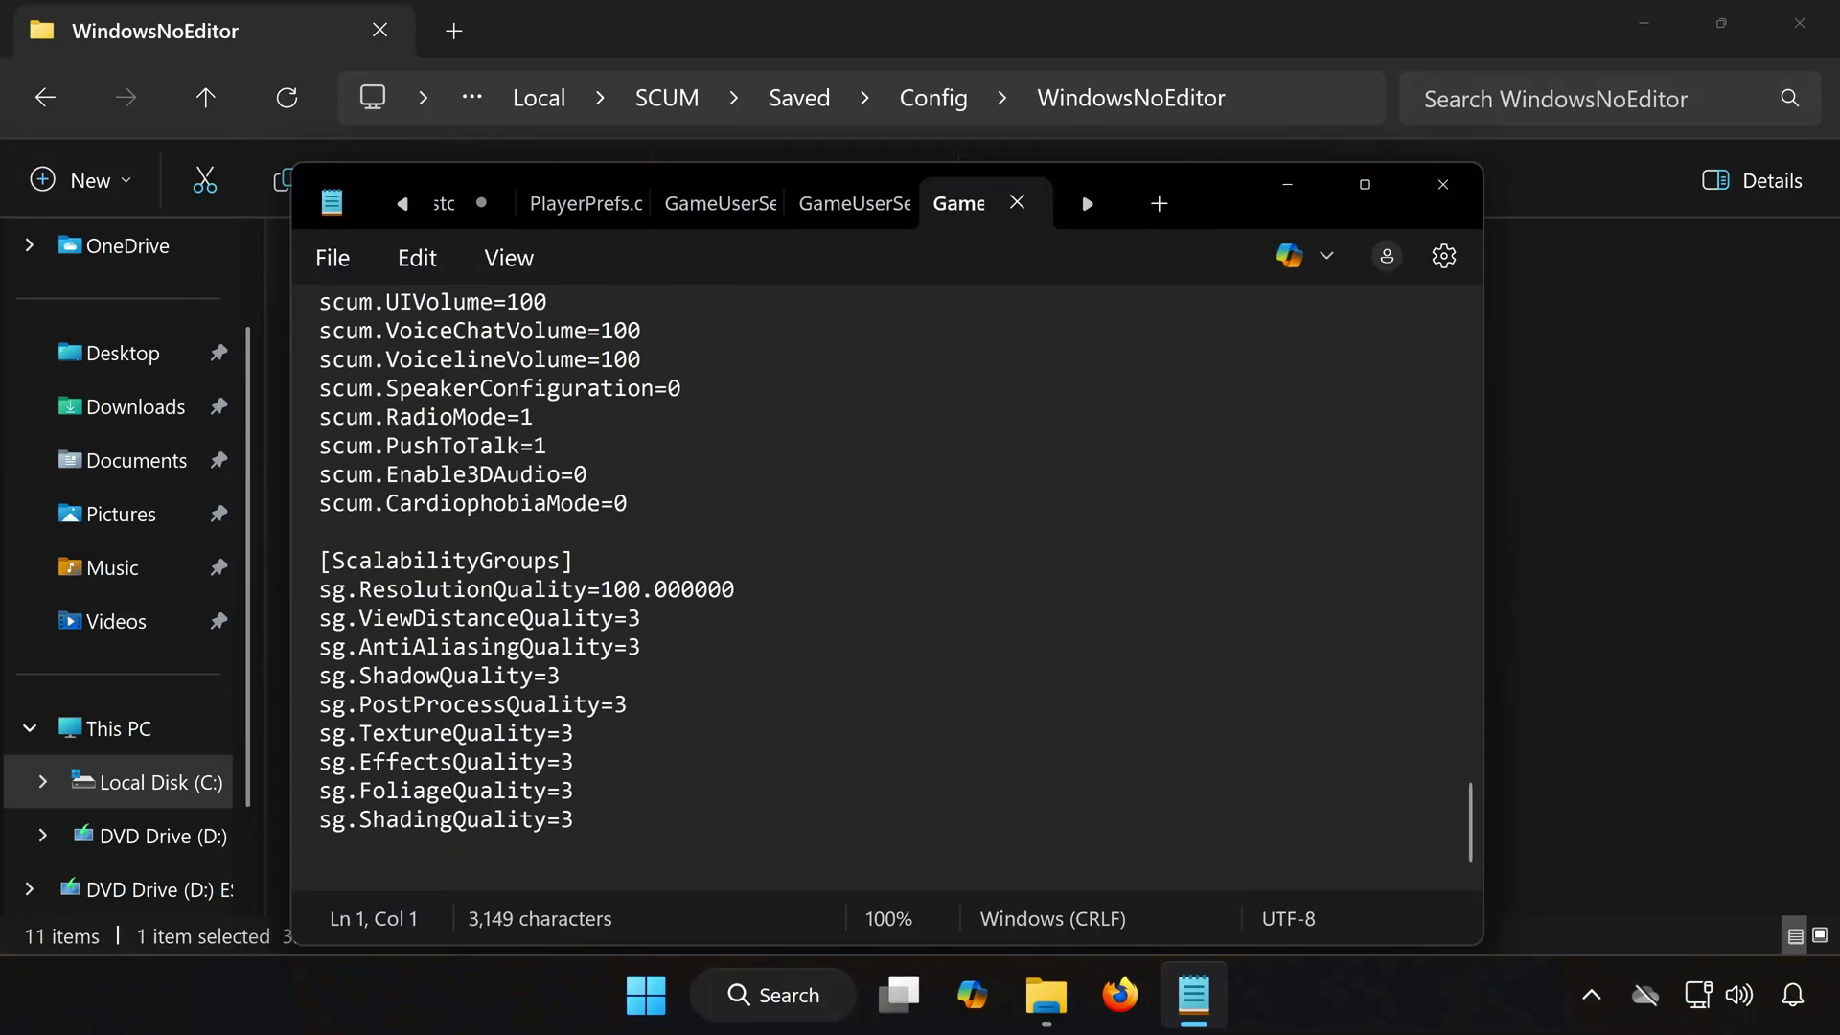